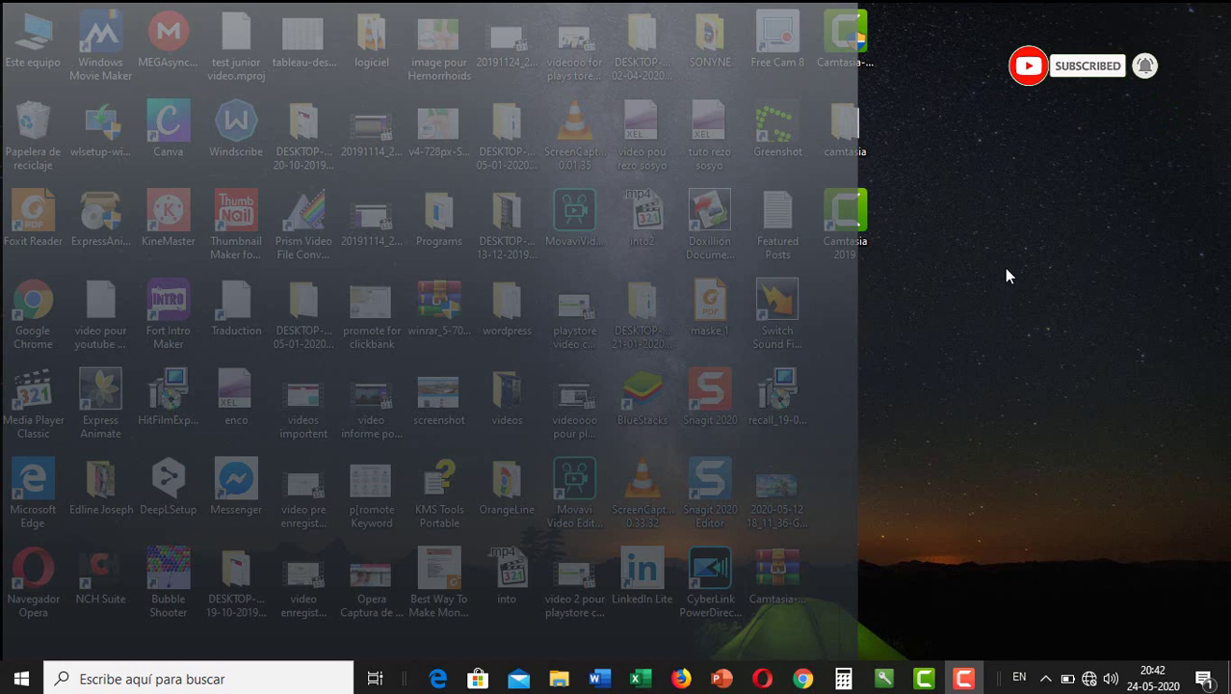
# Hide all desktop icons, and show them again.
pyautogui.rightClick(1079, 145)
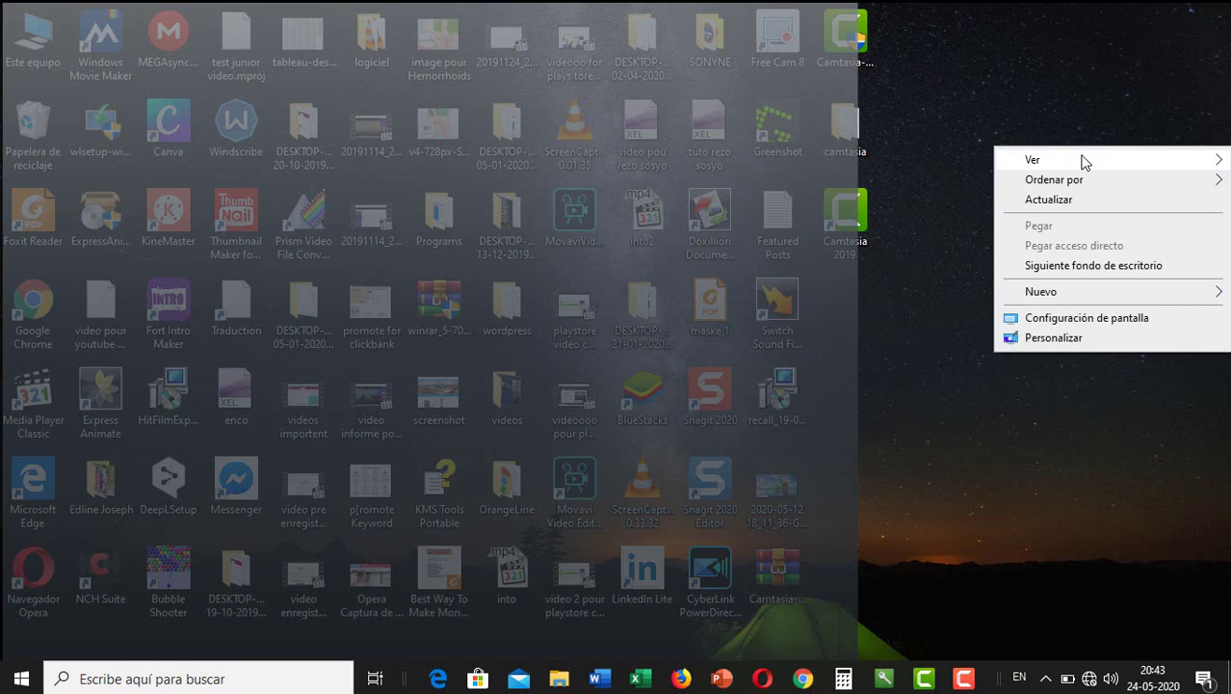
pyautogui.moveTo(1060, 161)
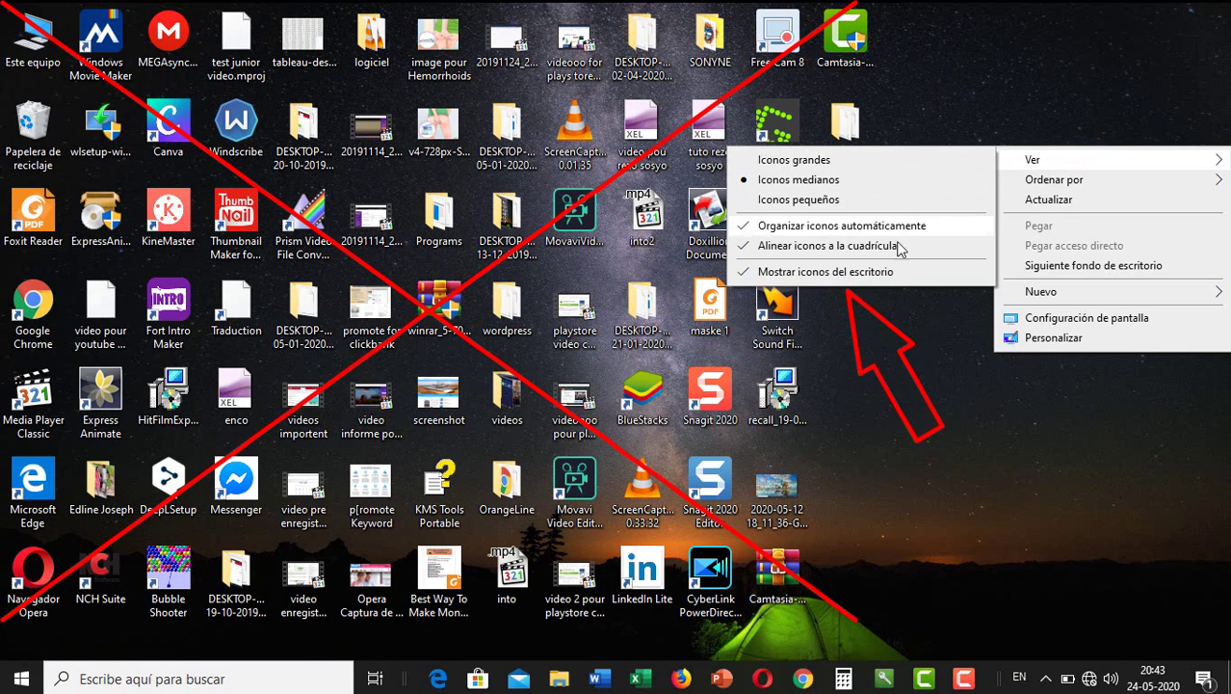
pyautogui.click(891, 277)
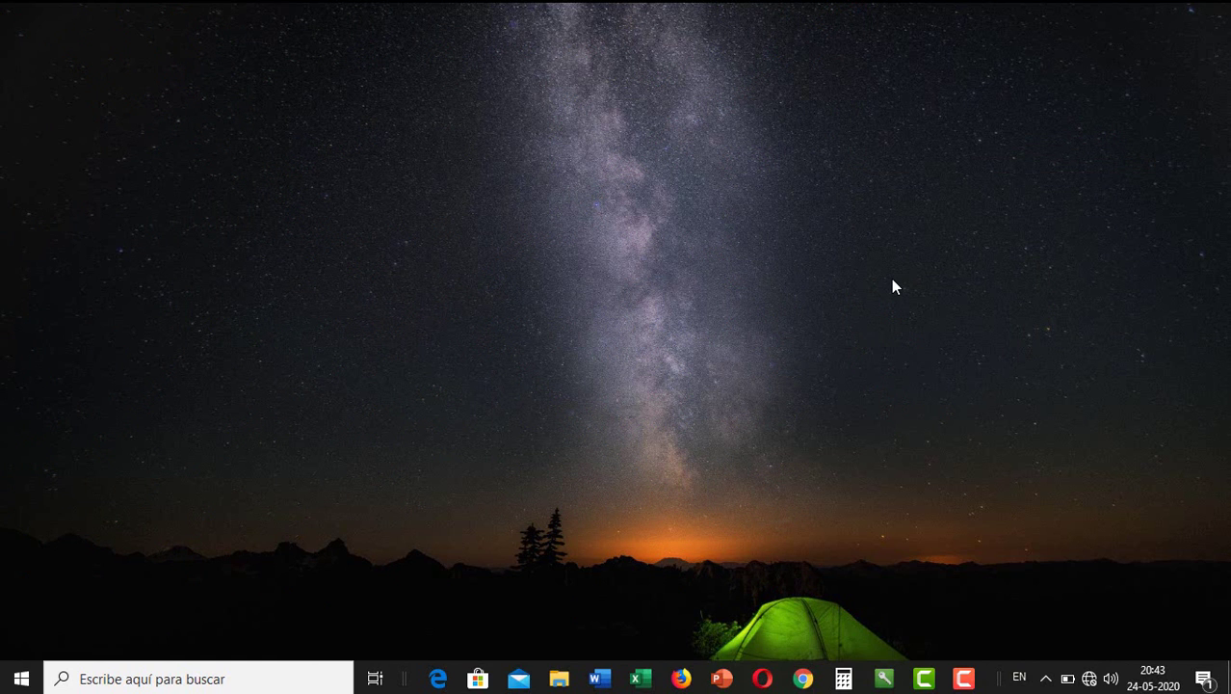
pyautogui.rightClick(902, 202)
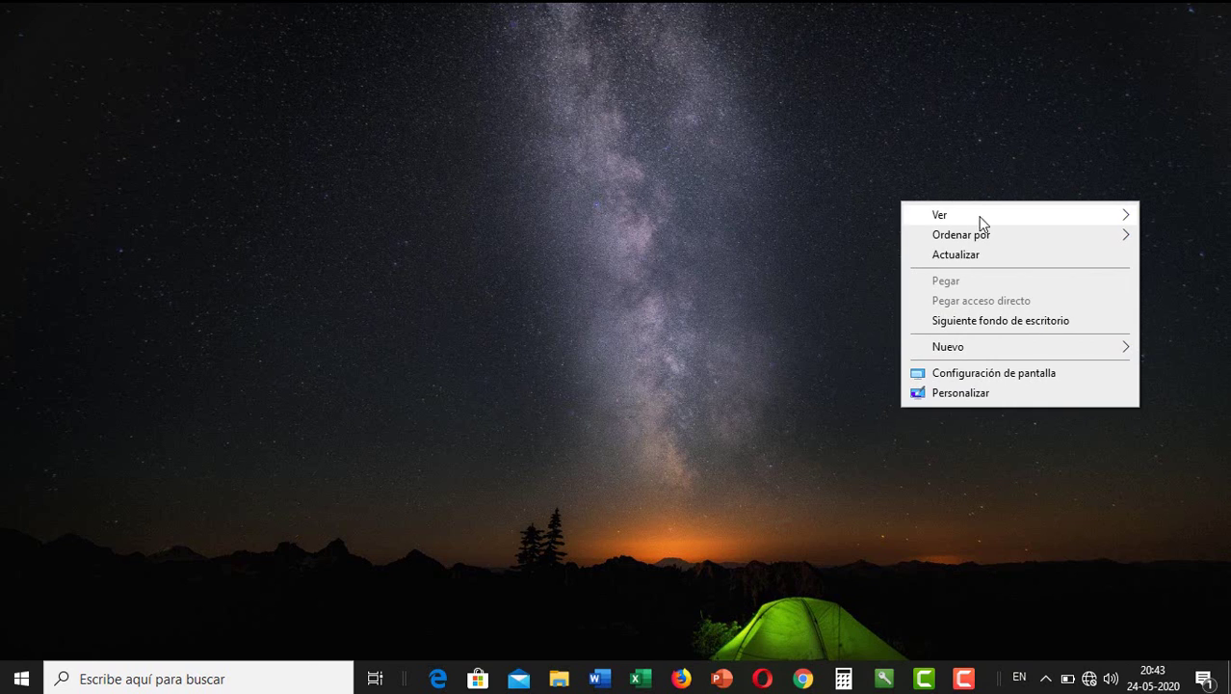
pyautogui.moveTo(945, 215)
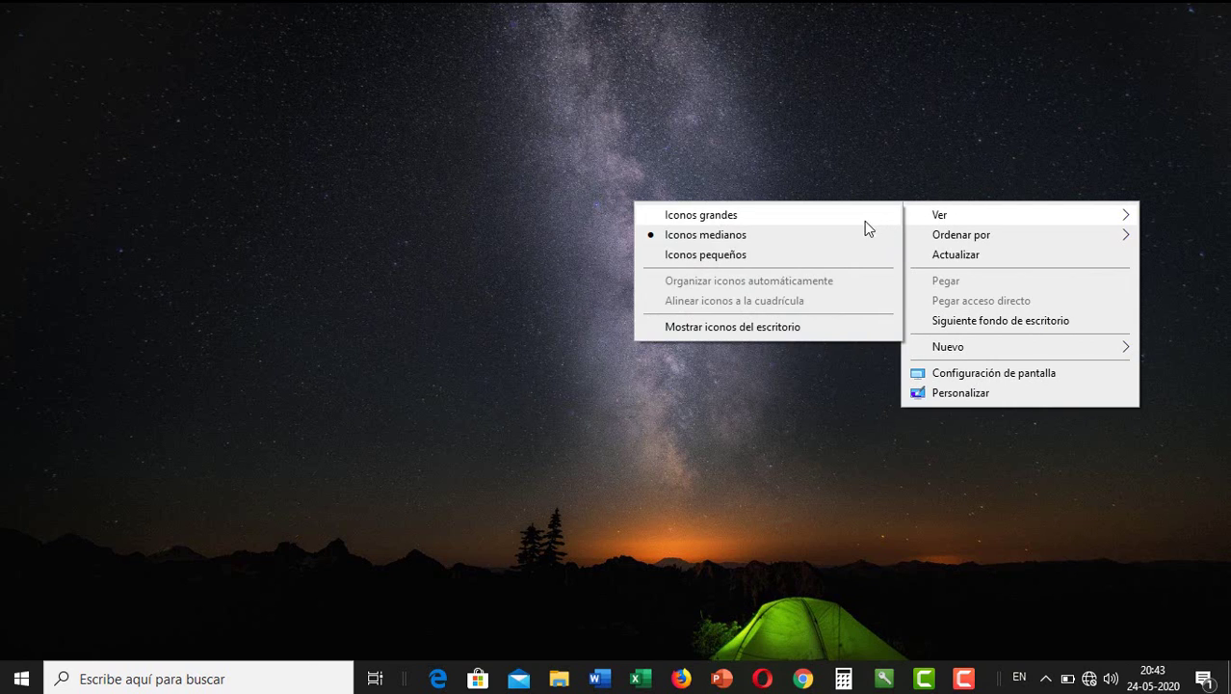
pyautogui.click(814, 331)
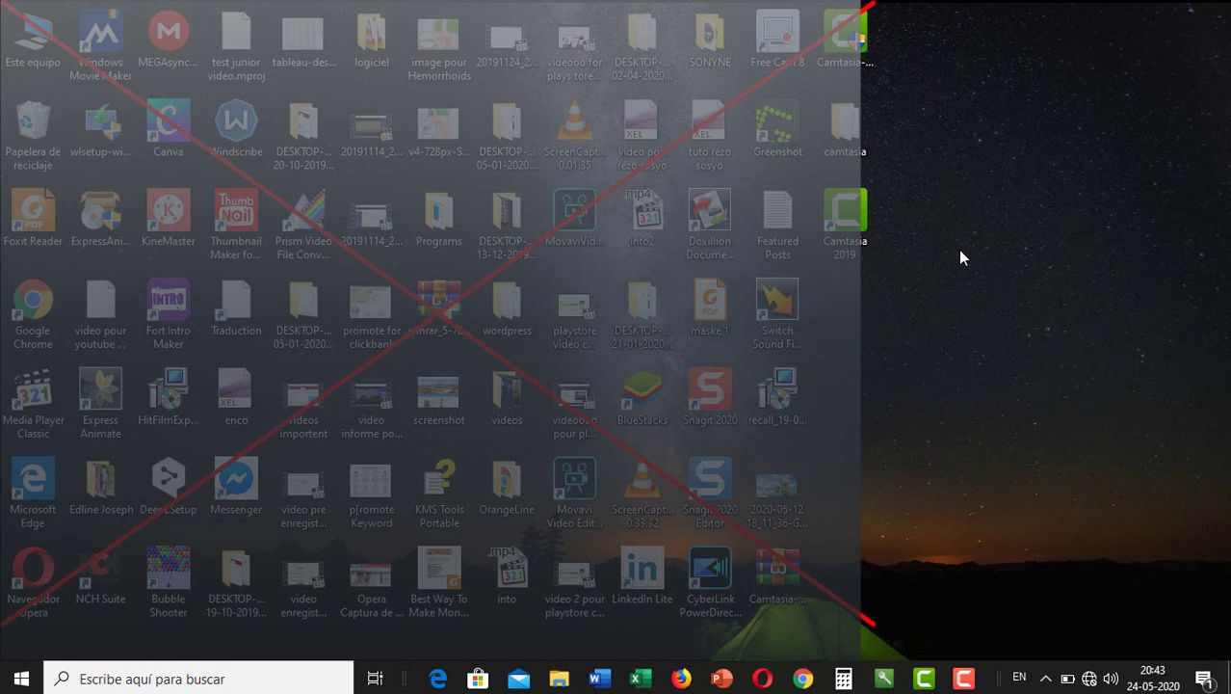
# Turn off the display of desktop icons so that only the wallpaper remains.
pyautogui.rightClick(999, 182)
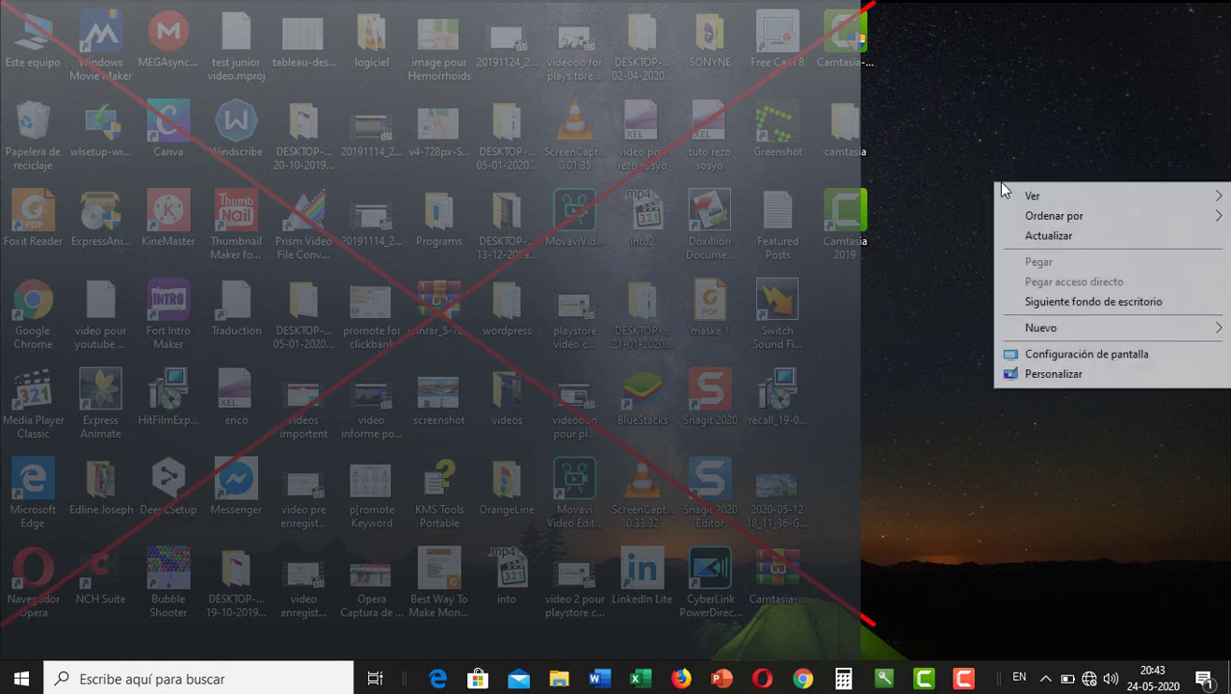
pyautogui.moveTo(1020, 197)
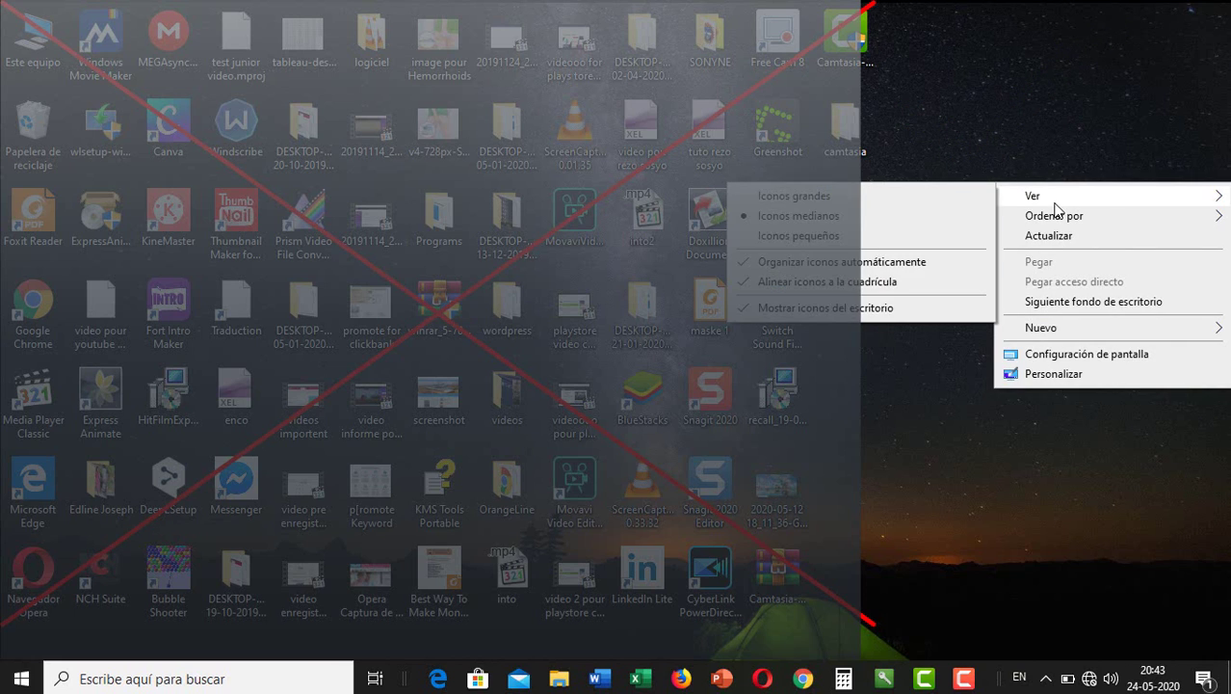
pyautogui.click(897, 310)
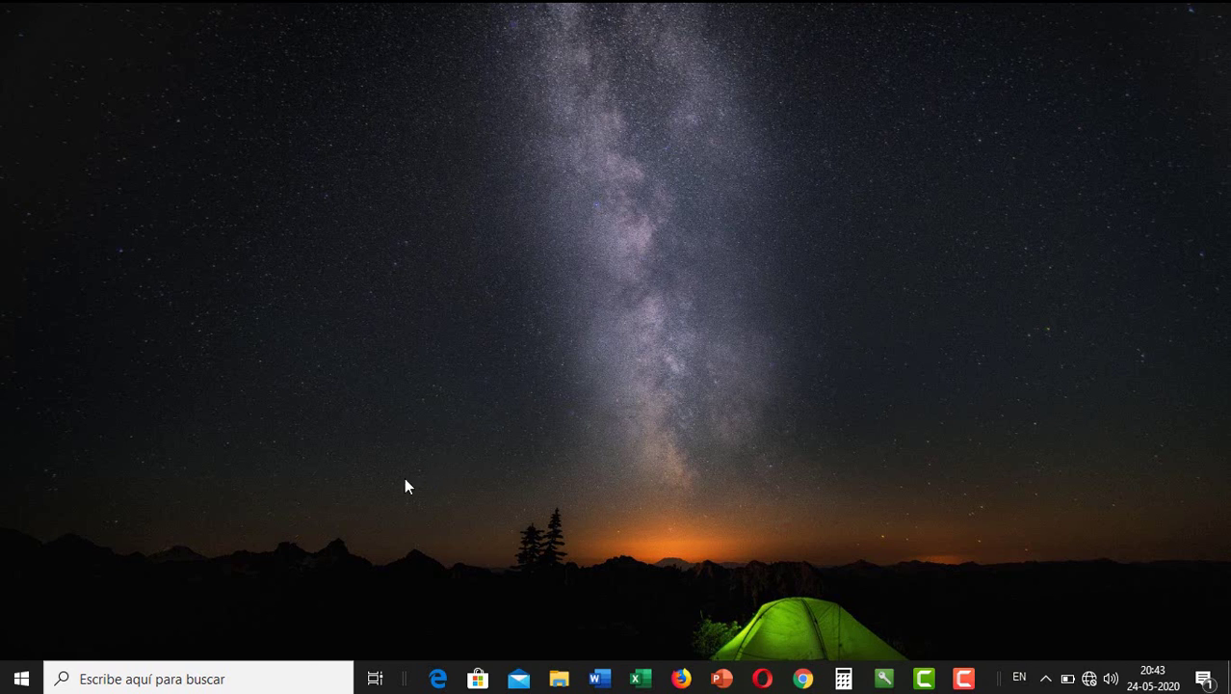
# Search Windows for "control" and open the Panel de control application.
pyautogui.click(234, 679)
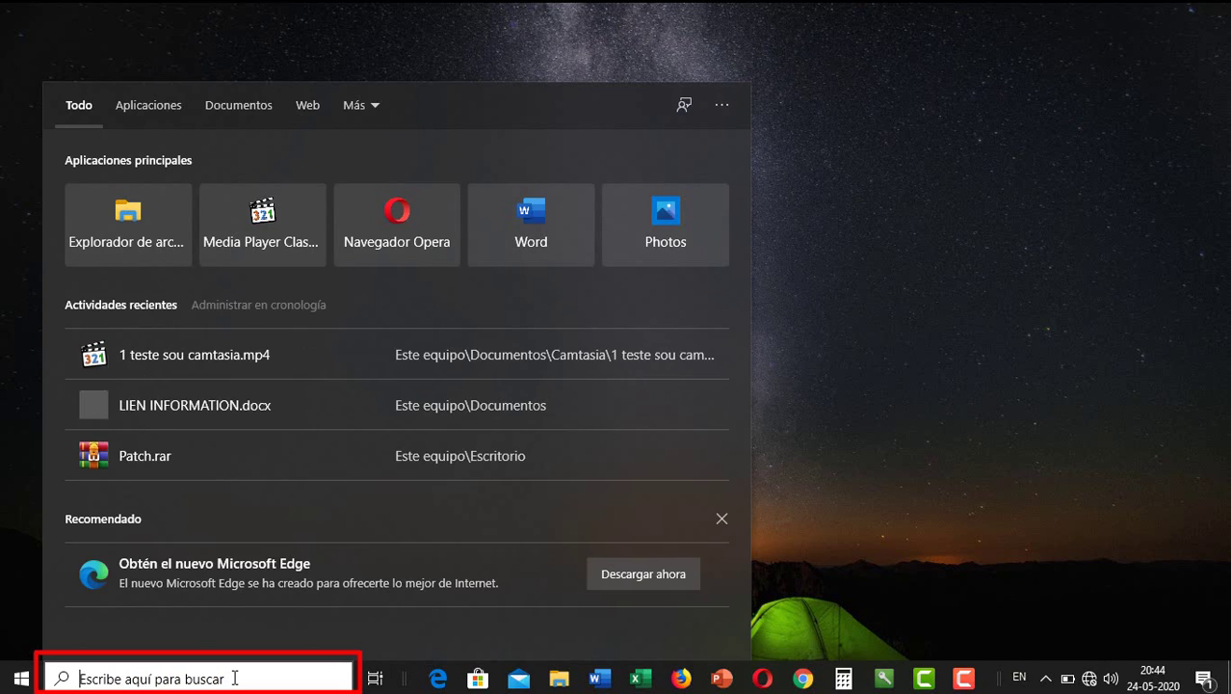
pyautogui.write('control')
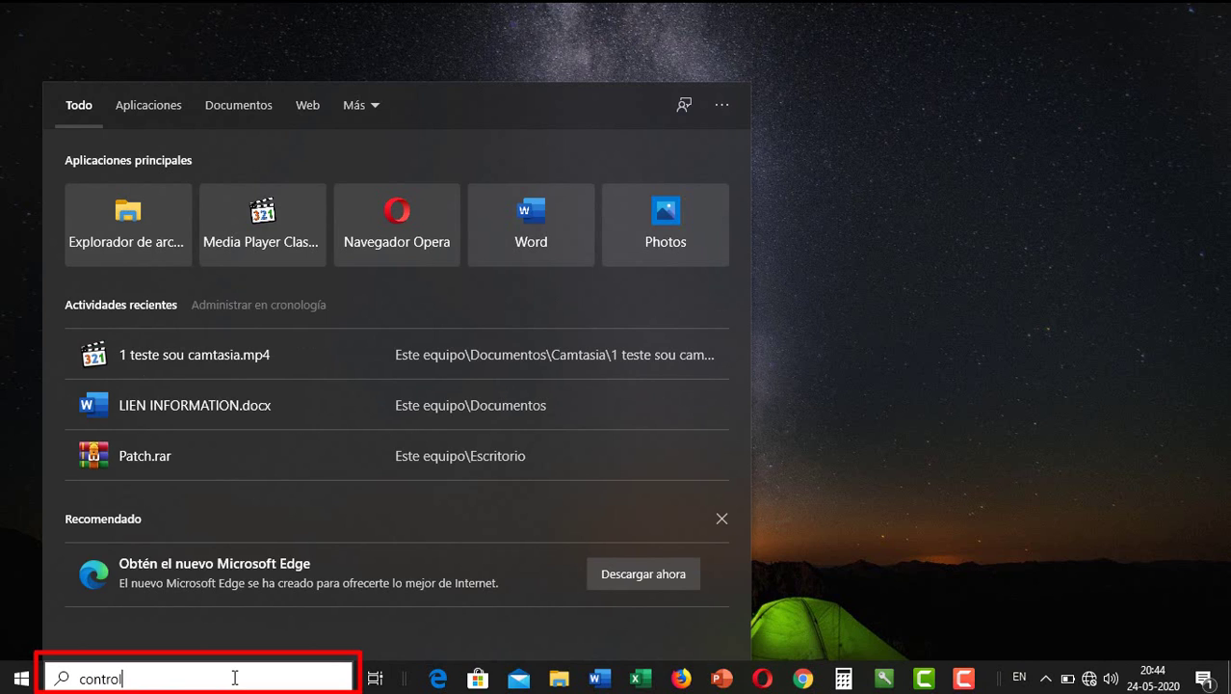
pyautogui.write(' pane')
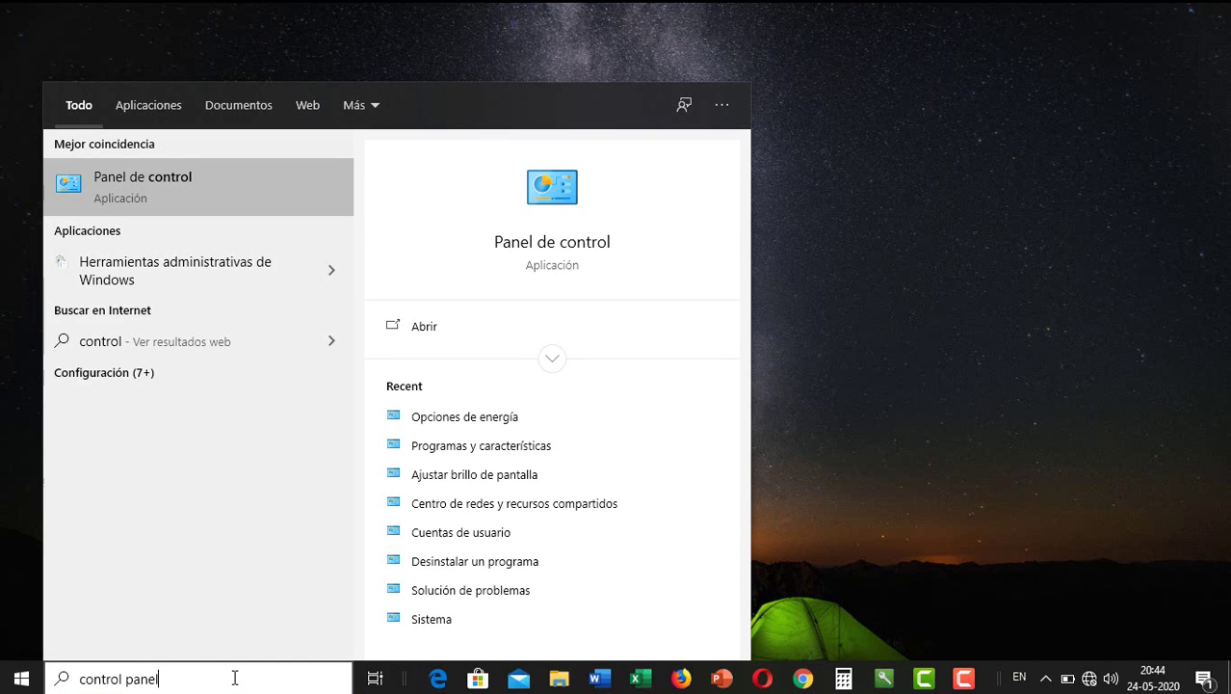
pyautogui.write('l')
pyautogui.press('BackSpace')
pyautogui.press('BackSpace')
pyautogui.press('BackSpace')
pyautogui.press('BackSpace')
pyautogui.press('BackSpace')
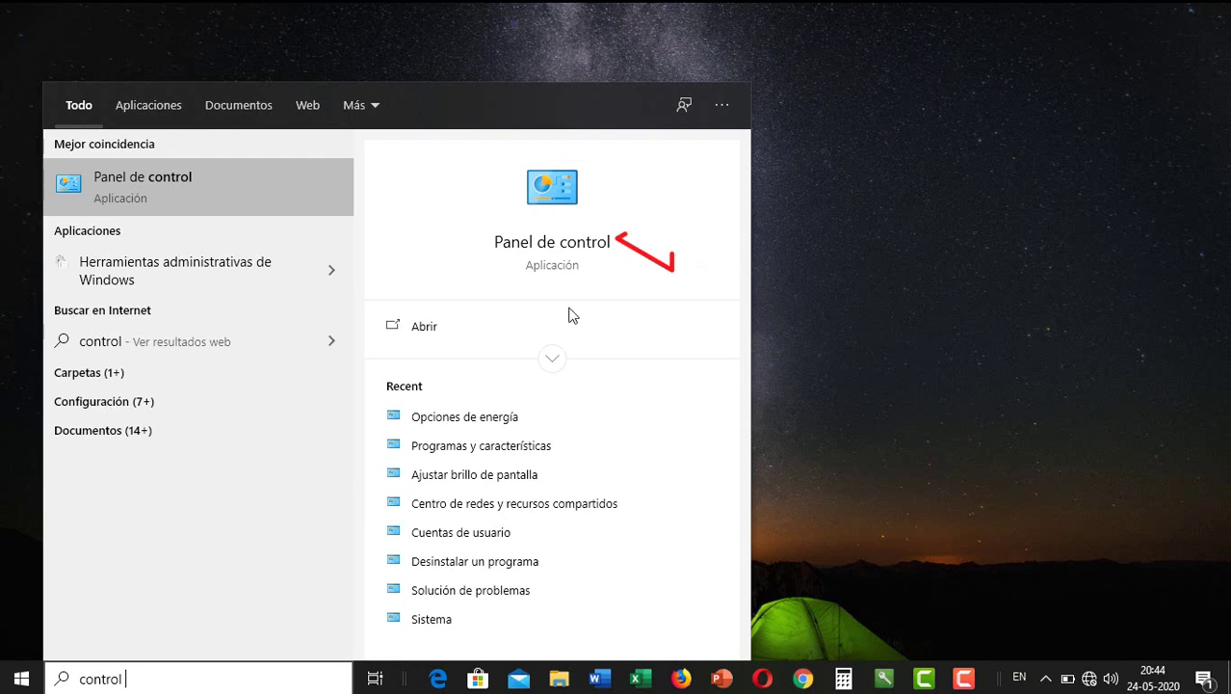
pyautogui.click(547, 244)
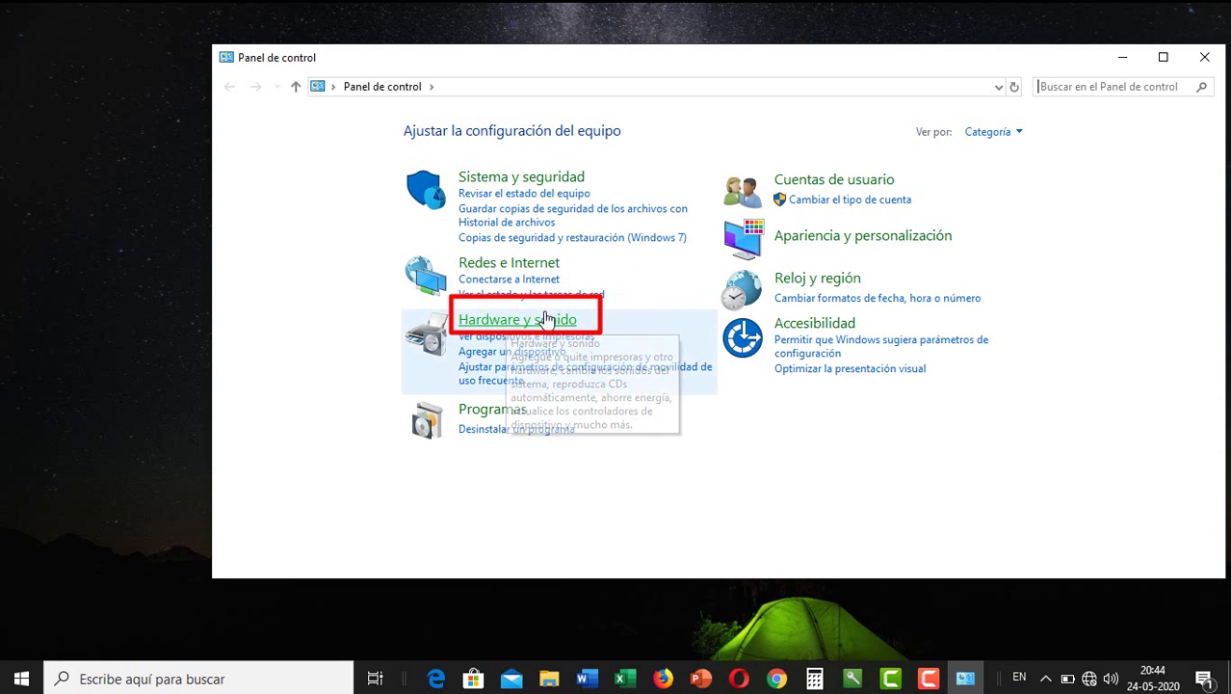
# Open the advanced power settings of the Equilibrado plan from Opciones de energía under Hardware y sonido.
pyautogui.click(487, 319)
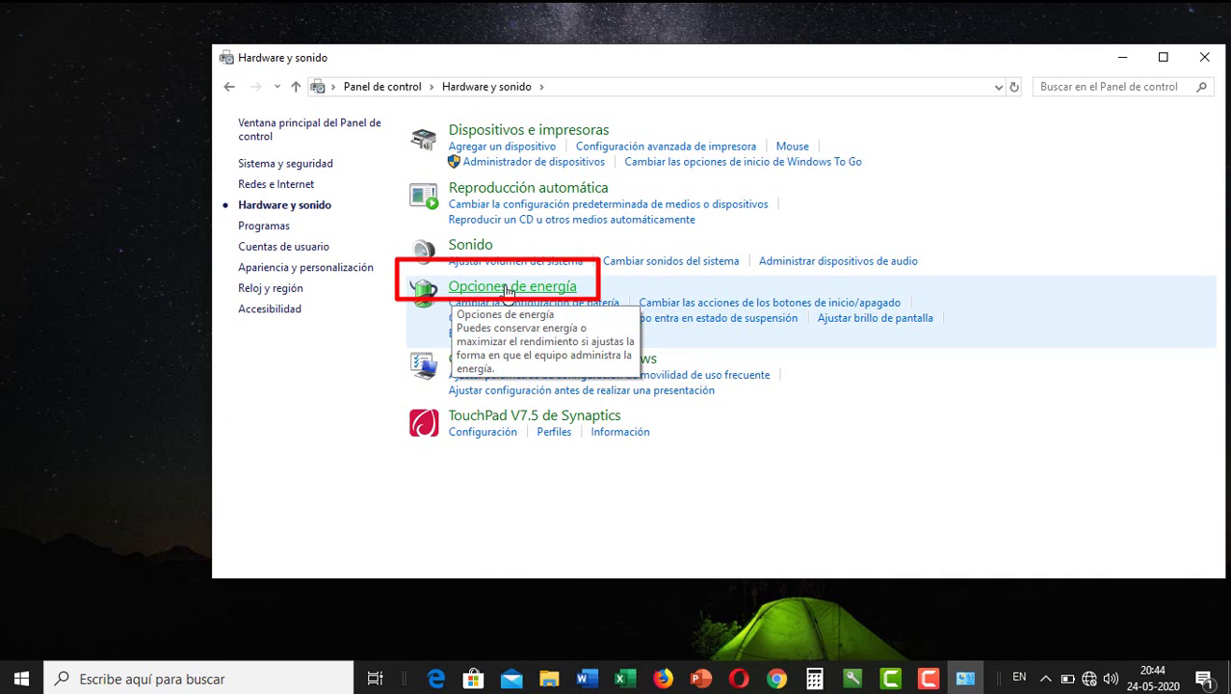
pyautogui.click(507, 291)
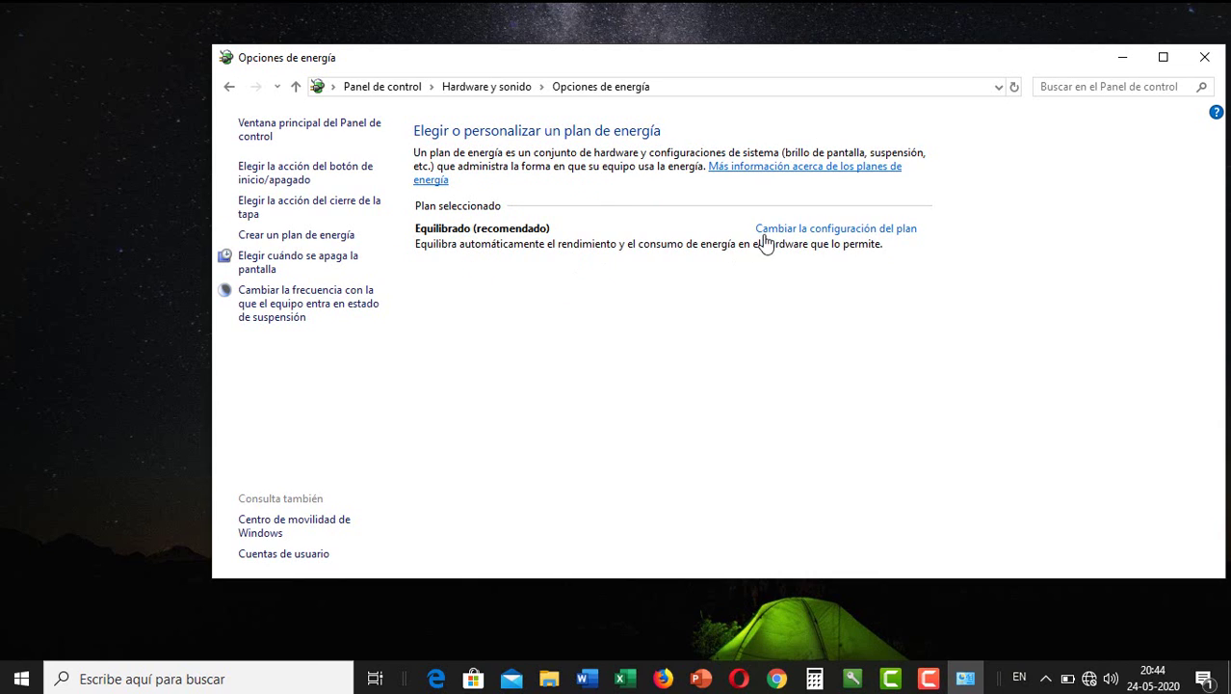
pyautogui.click(842, 233)
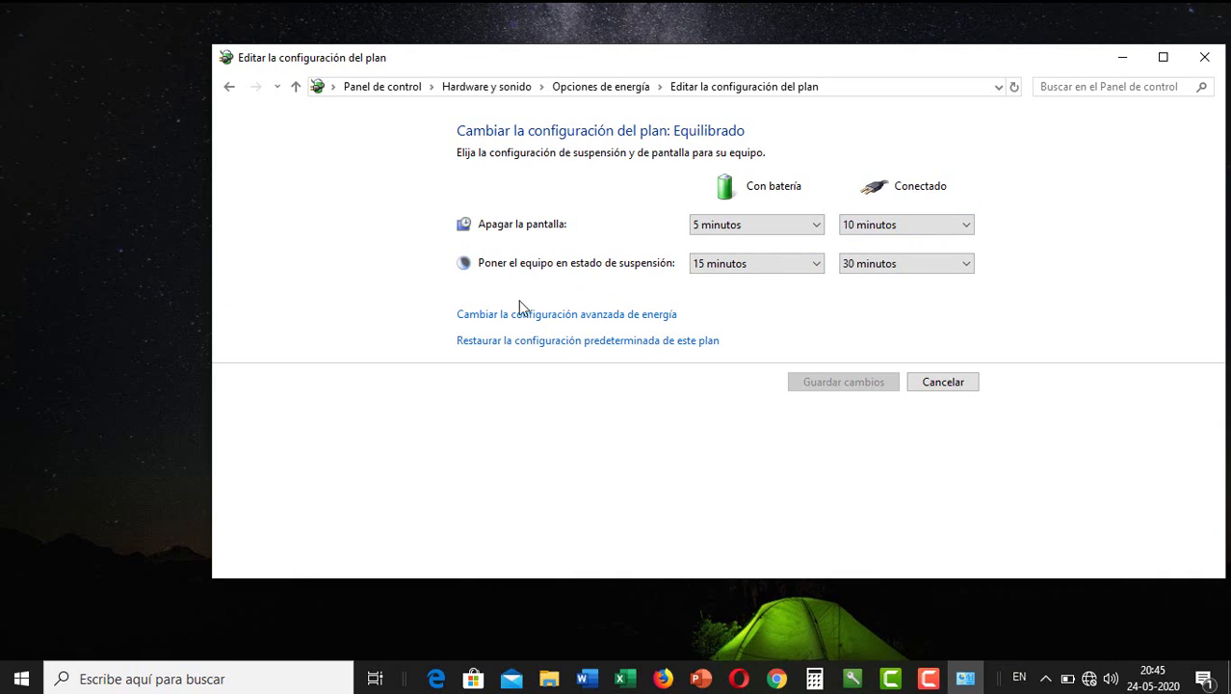
pyautogui.click(592, 321)
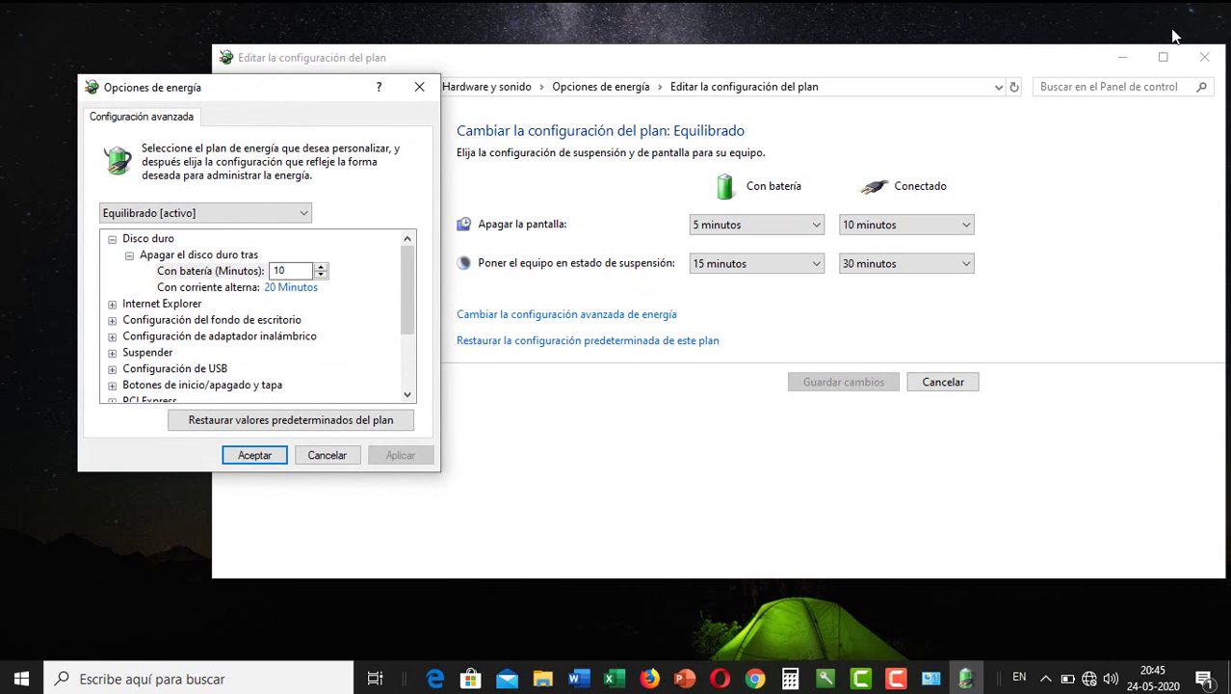
# Close the plan configuration window and place the advanced power options dialog near the middle of the desktop.
pyautogui.click(1205, 60)
pyautogui.click(1206, 61)
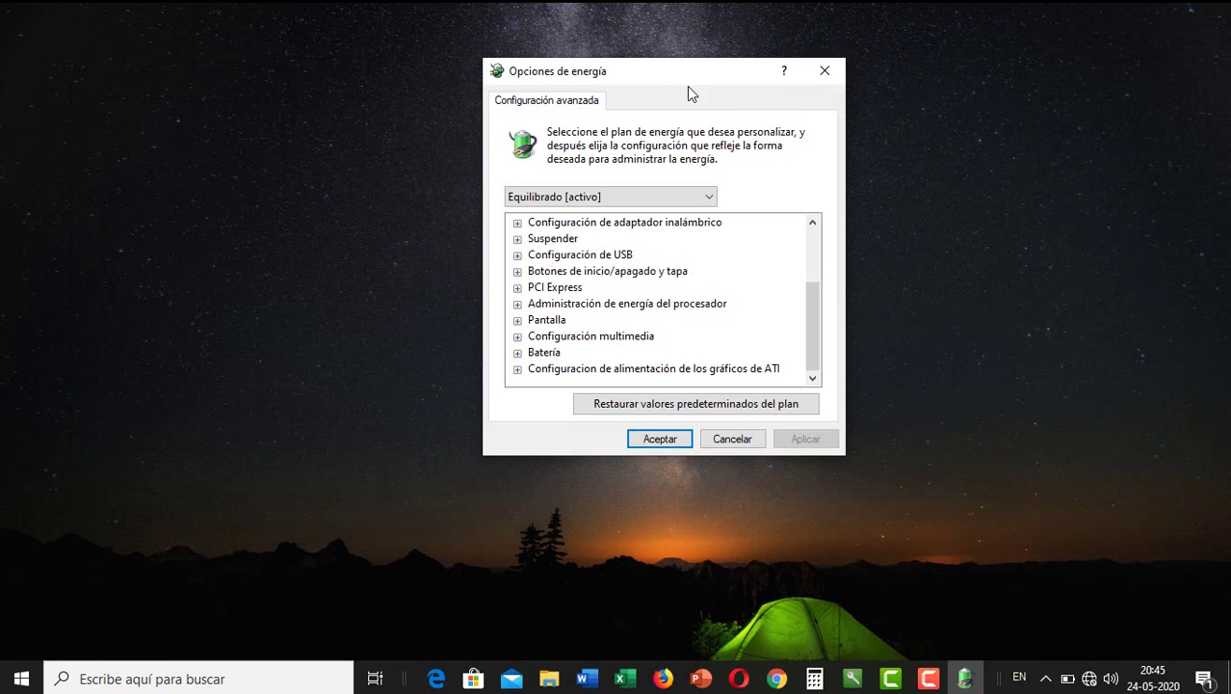
pyautogui.moveTo(688, 86); pyautogui.dragTo(642, 88)
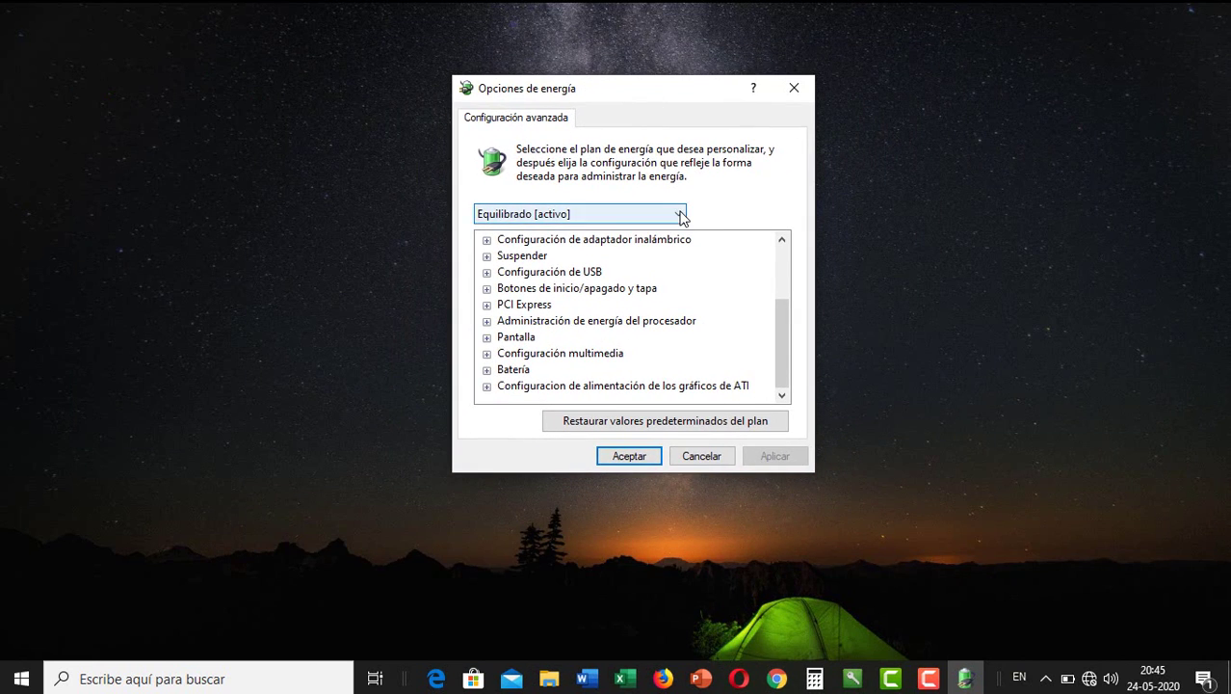
pyautogui.click(683, 212)
pyautogui.click(681, 214)
pyautogui.click(679, 214)
pyautogui.click(680, 214)
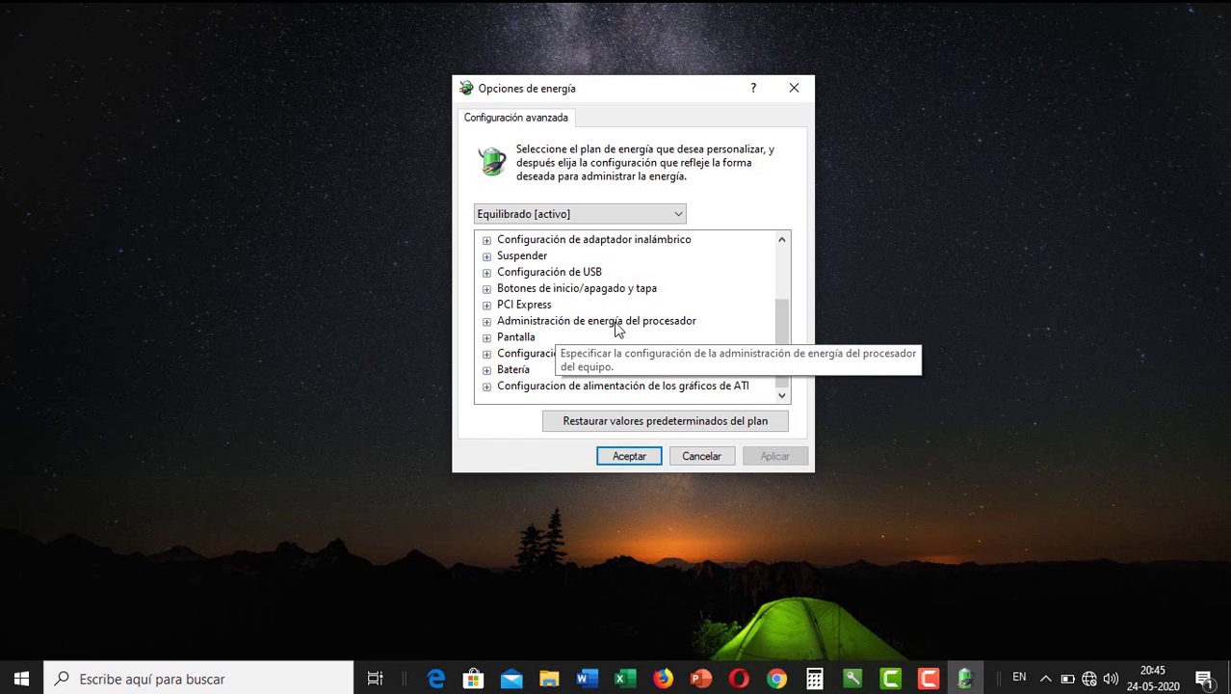
# Expand Administración de energía del procesador and check the minimum processor state for battery and mains power.
pyautogui.click(486, 321)
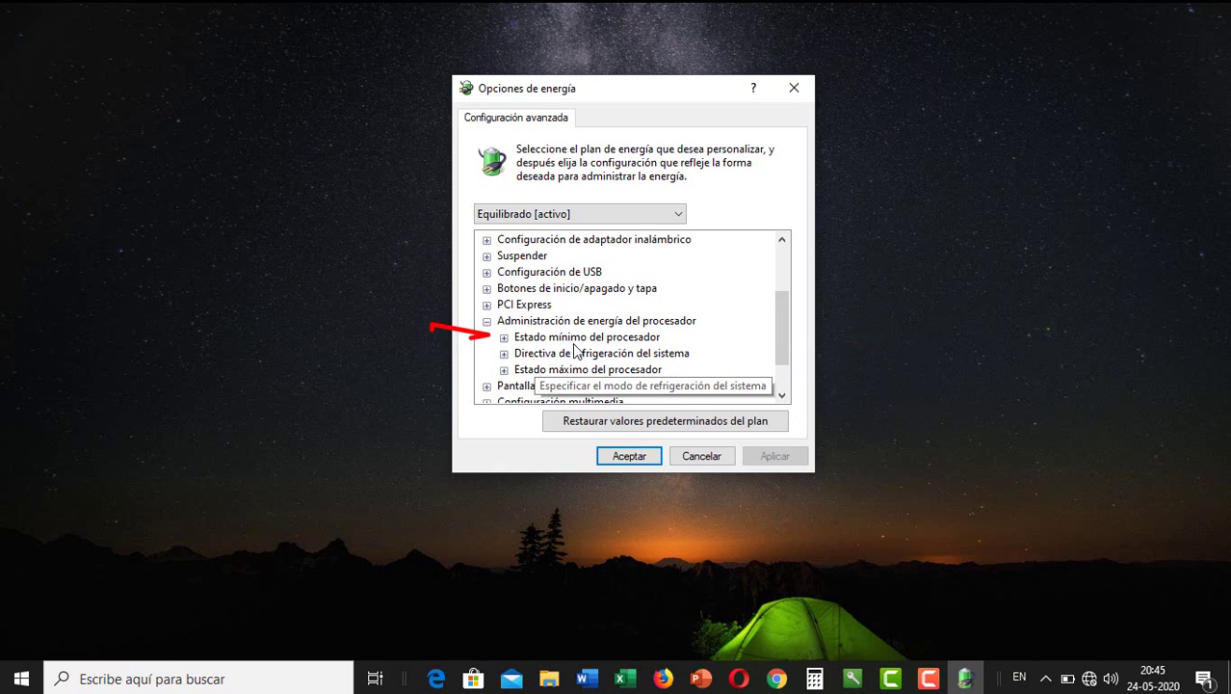
pyautogui.click(503, 338)
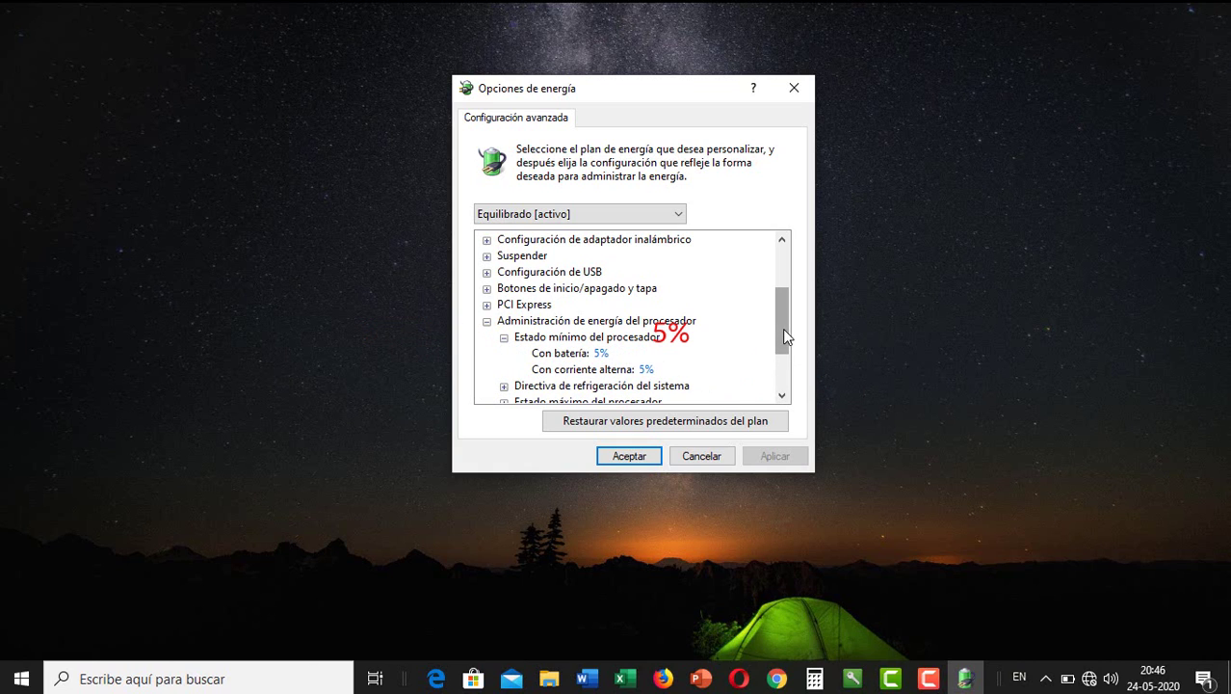
pyautogui.moveTo(784, 333); pyautogui.dragTo(785, 351)
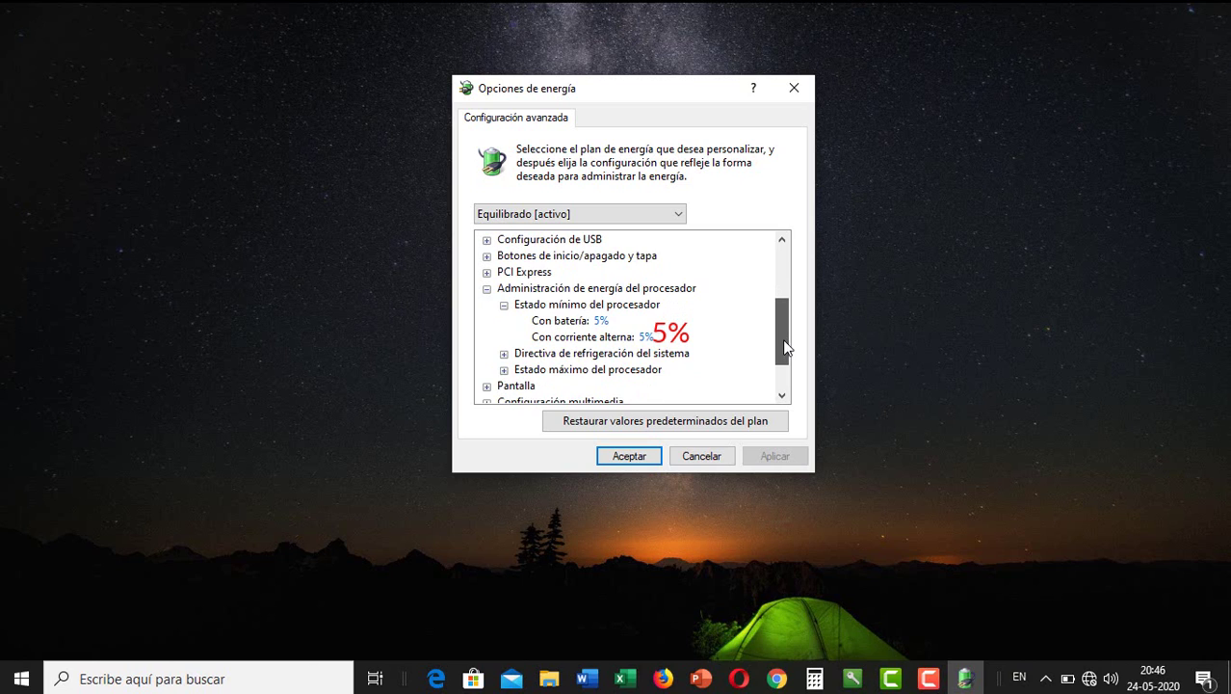
pyautogui.click(503, 306)
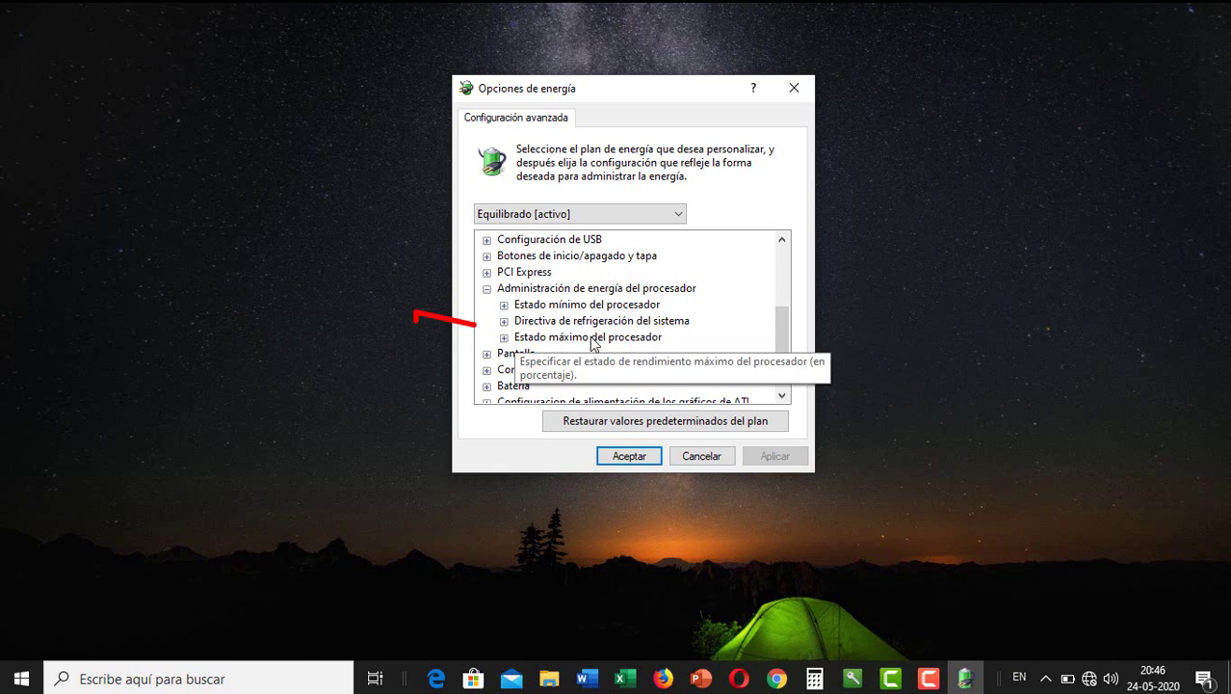
# Set the system cooling policy (Directiva de refrigeración del sistema) to Pasivo for both battery and mains power.
pyautogui.click(504, 322)
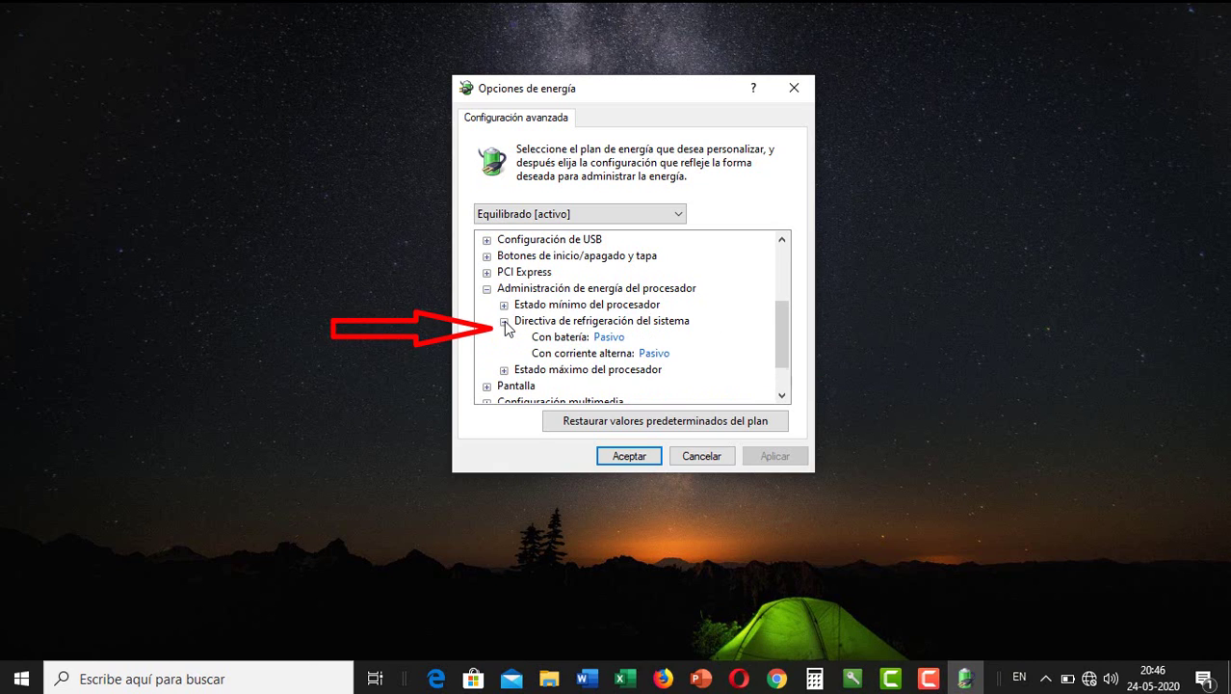
pyautogui.click(611, 339)
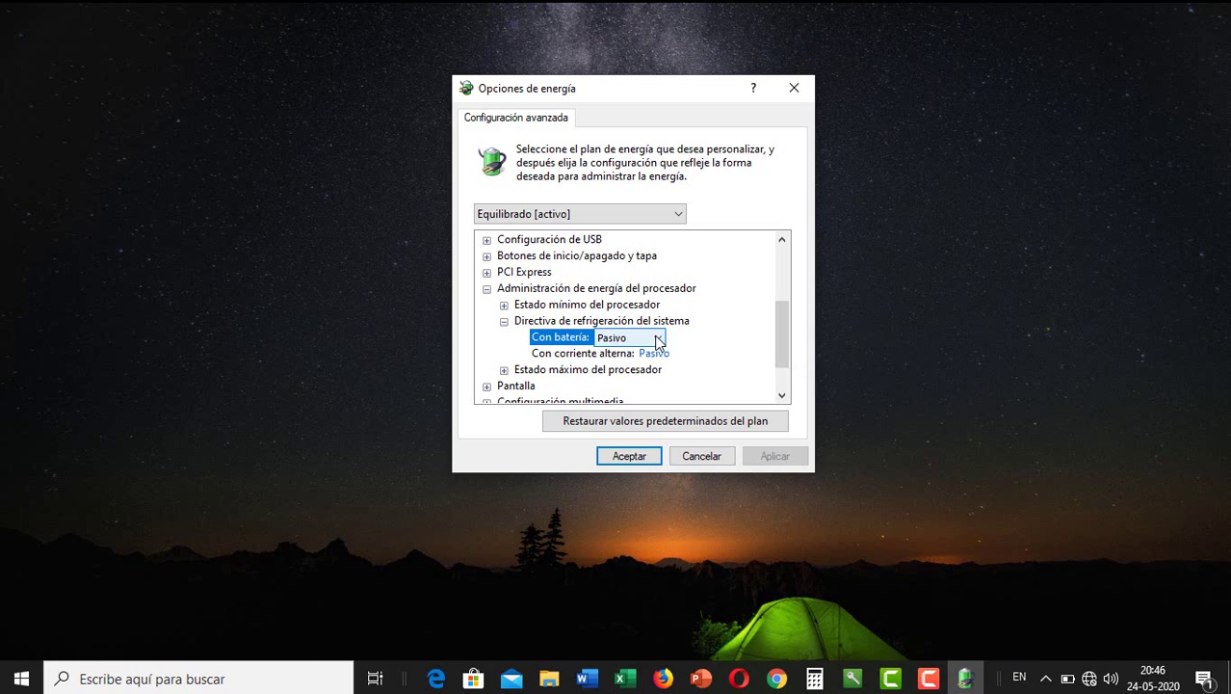
pyautogui.click(659, 339)
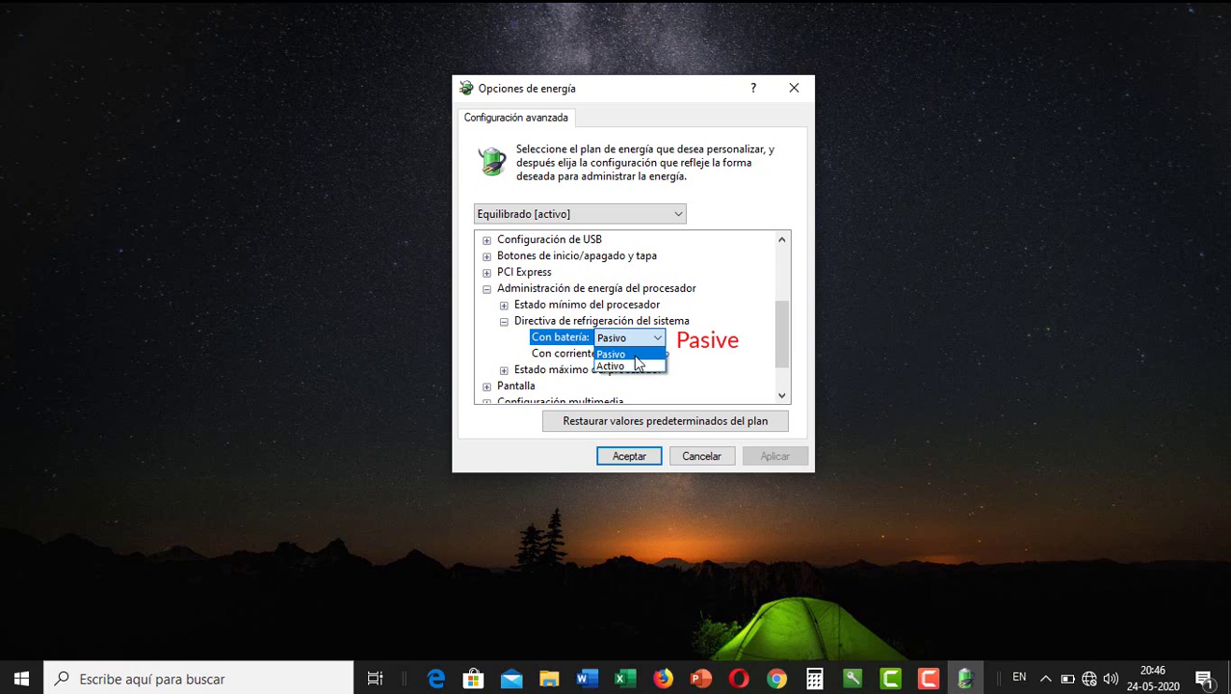
pyautogui.click(622, 354)
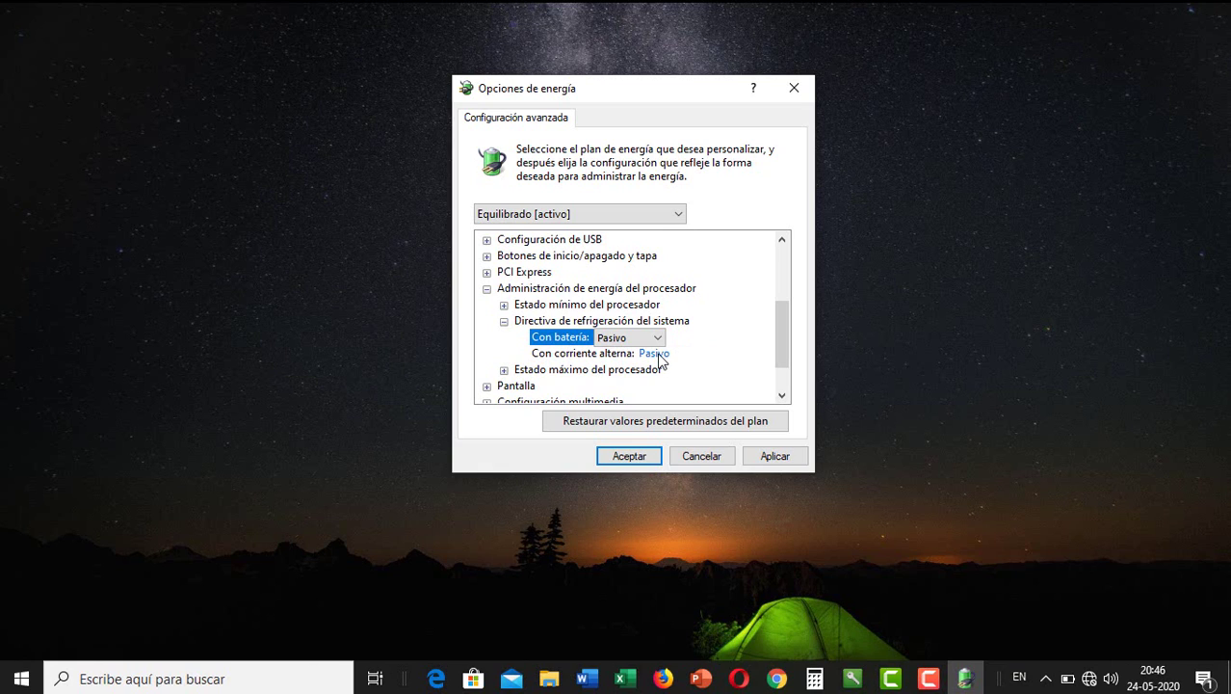
pyautogui.click(659, 355)
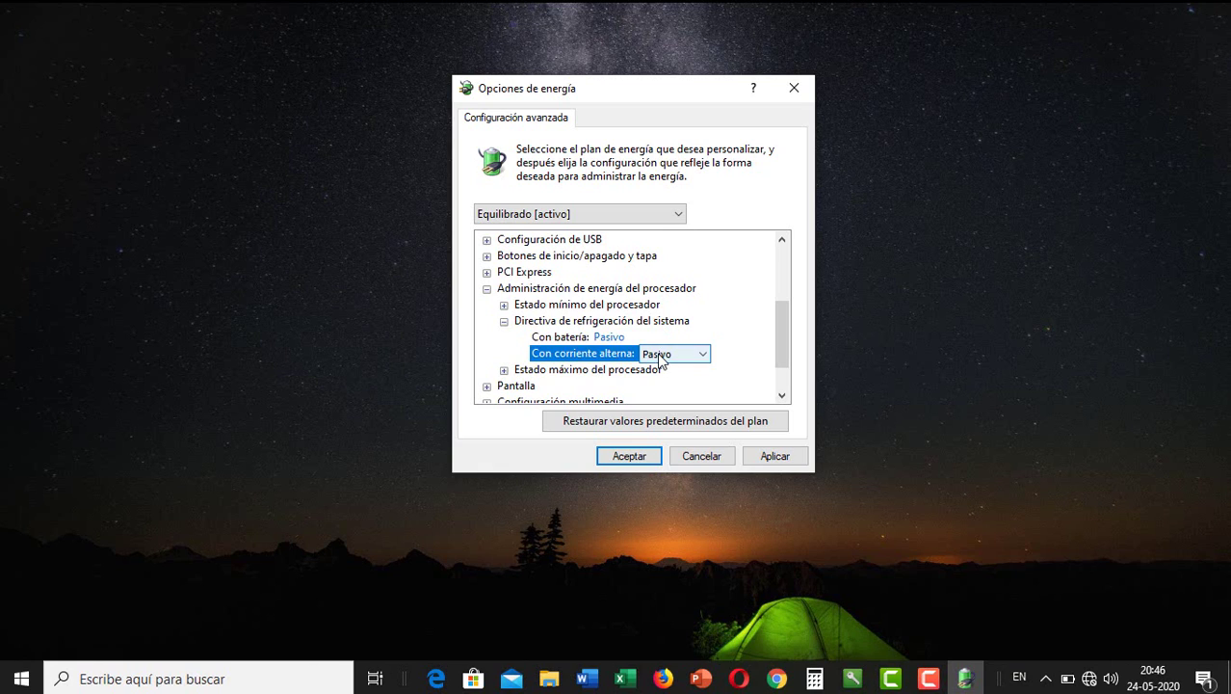
pyautogui.click(705, 355)
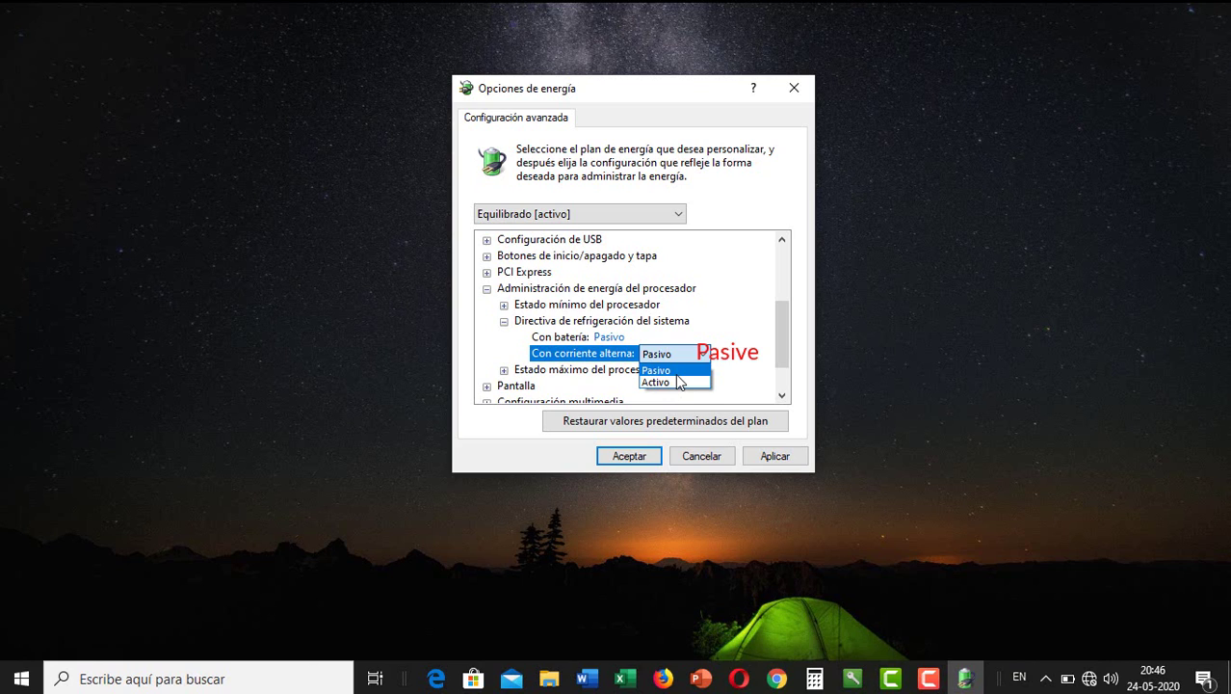
pyautogui.click(676, 374)
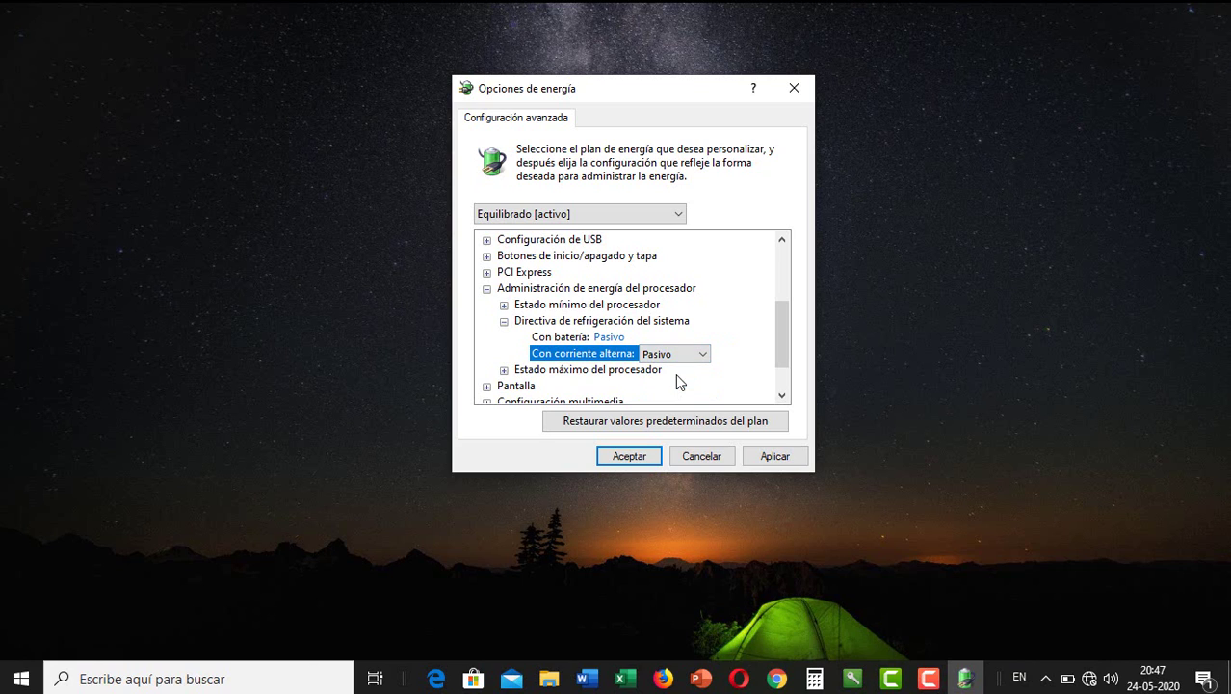
pyautogui.click(504, 322)
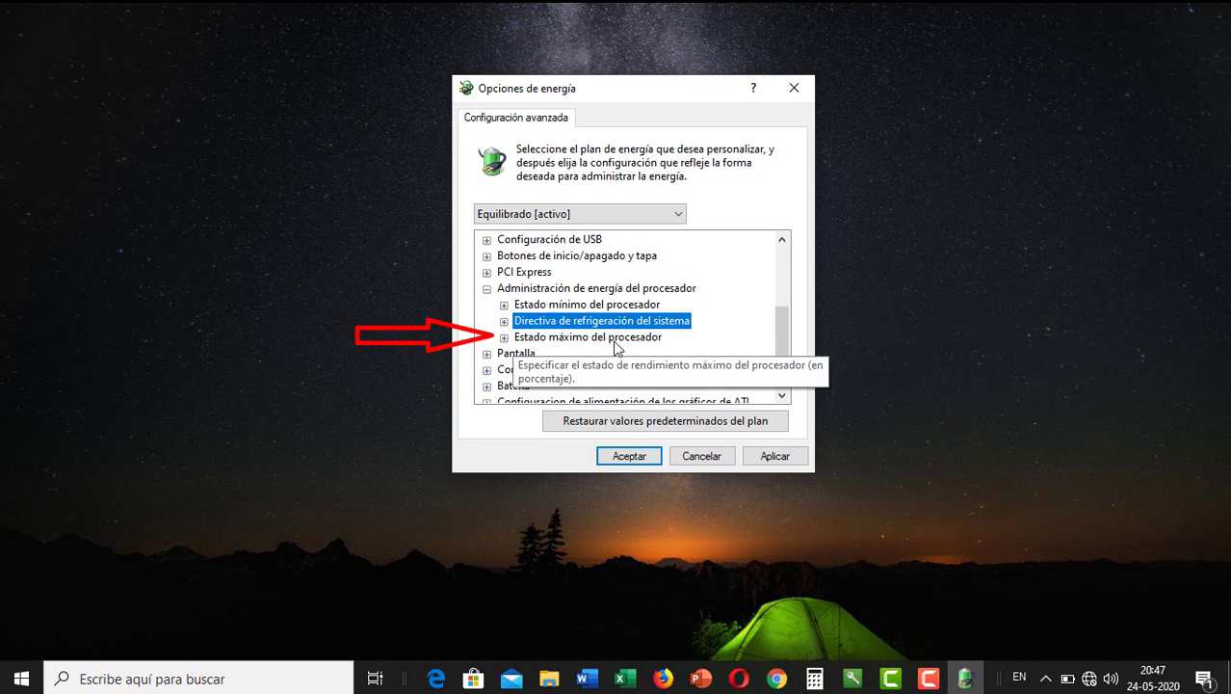
# Expand the maximum processor state (Estado máximo del procesador) and set its battery value to 90%.
pyautogui.click(504, 337)
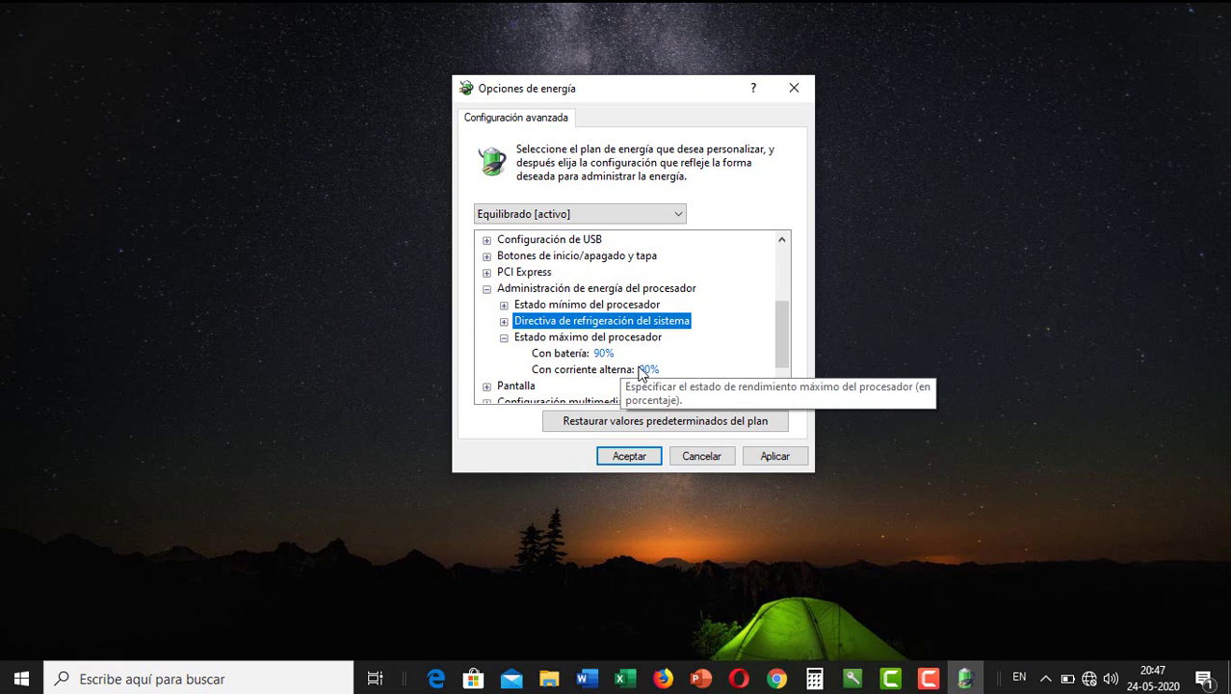
pyautogui.click(601, 353)
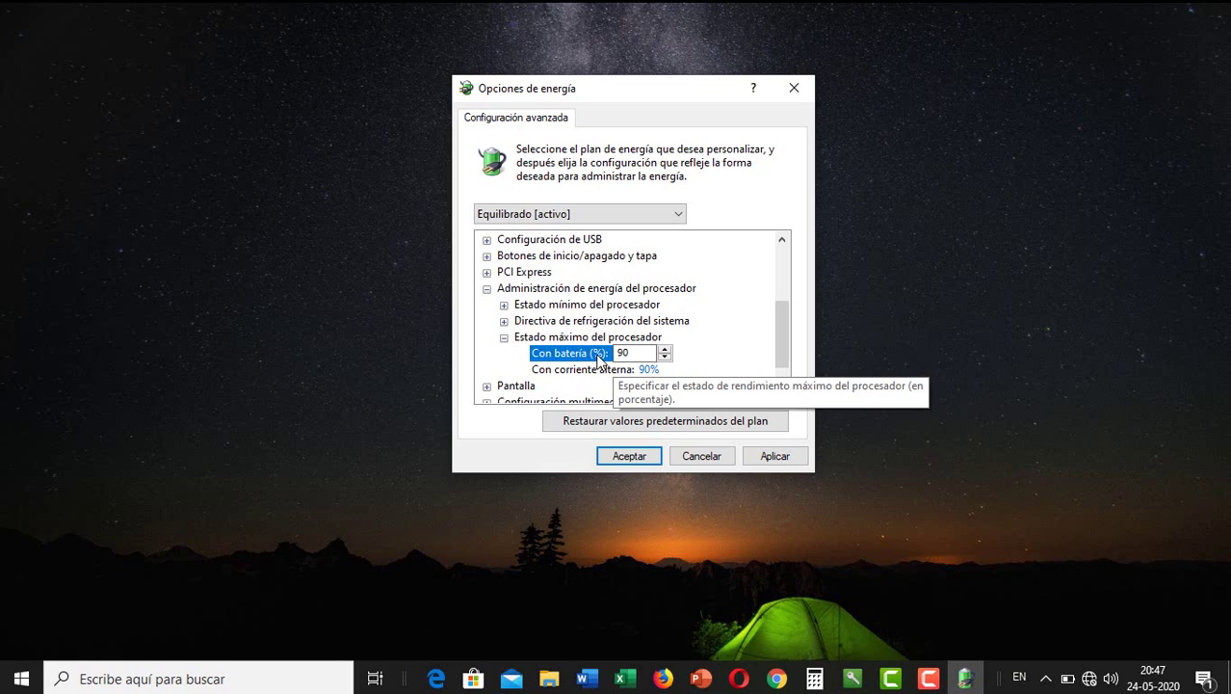
pyautogui.click(665, 355)
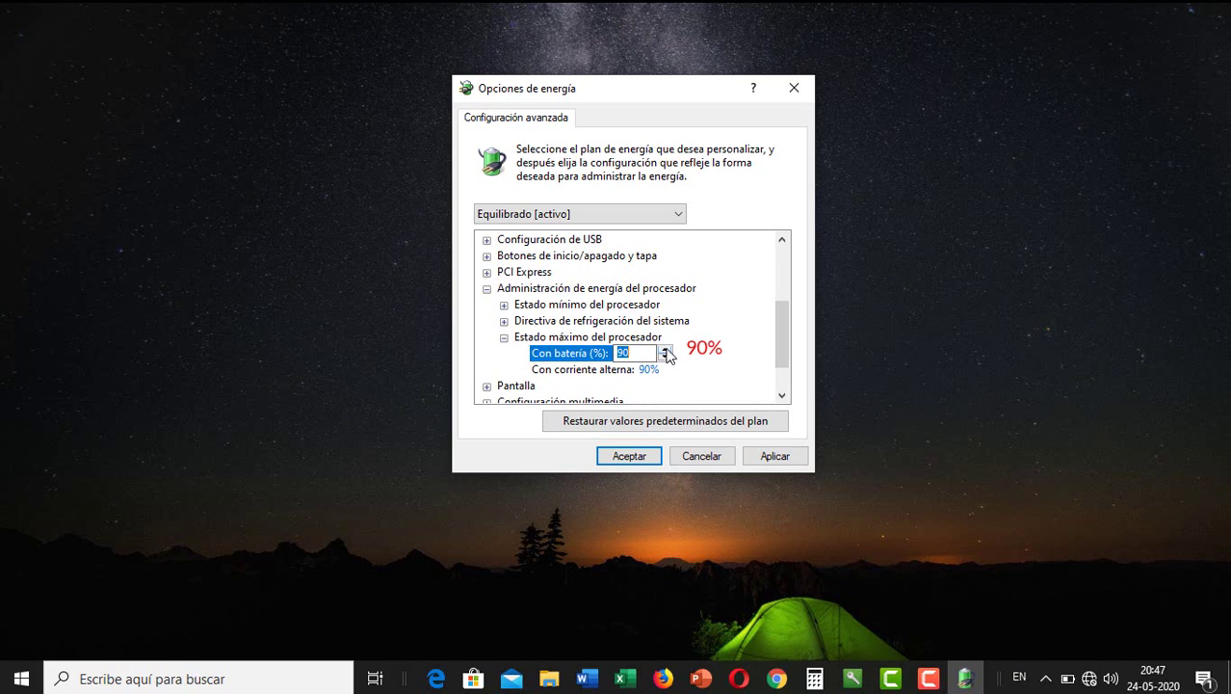
pyautogui.click(638, 353)
# Set the maximum processor state for mains power (Con corriente alterna) to 90% and accept the advanced power options.
pyautogui.click(653, 372)
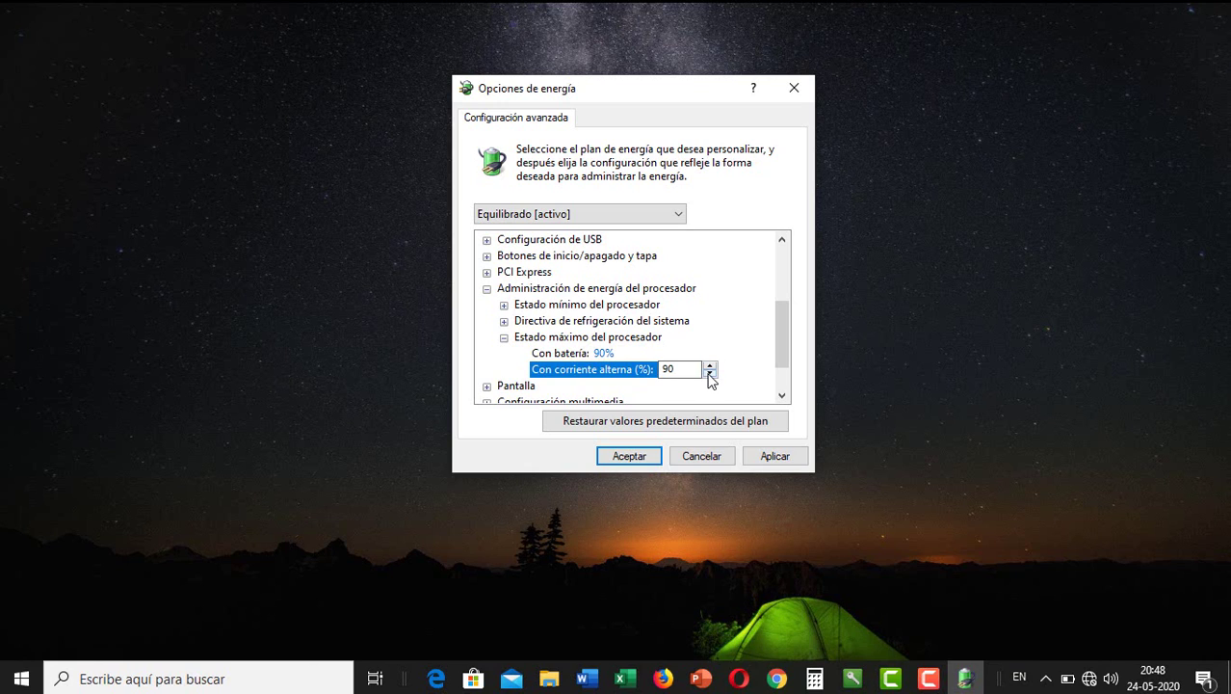
pyautogui.click(709, 373)
pyautogui.click(710, 365)
pyautogui.click(692, 368)
pyautogui.click(711, 374)
pyautogui.click(712, 366)
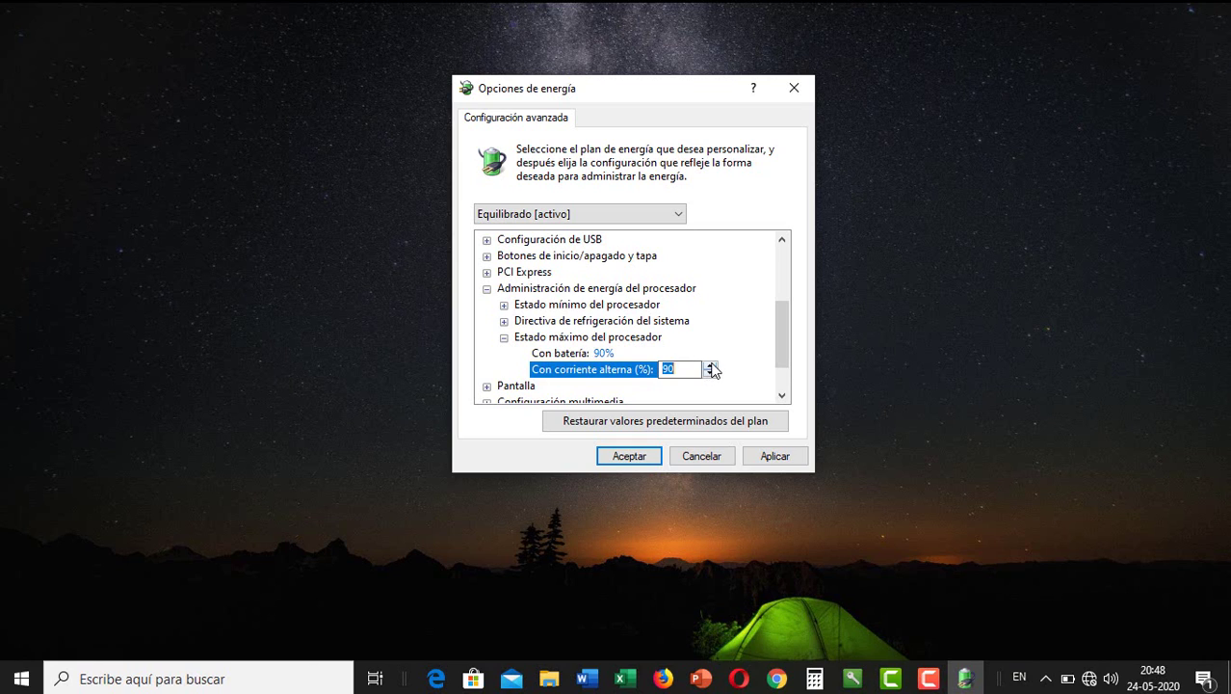
pyautogui.click(684, 367)
pyautogui.click(638, 457)
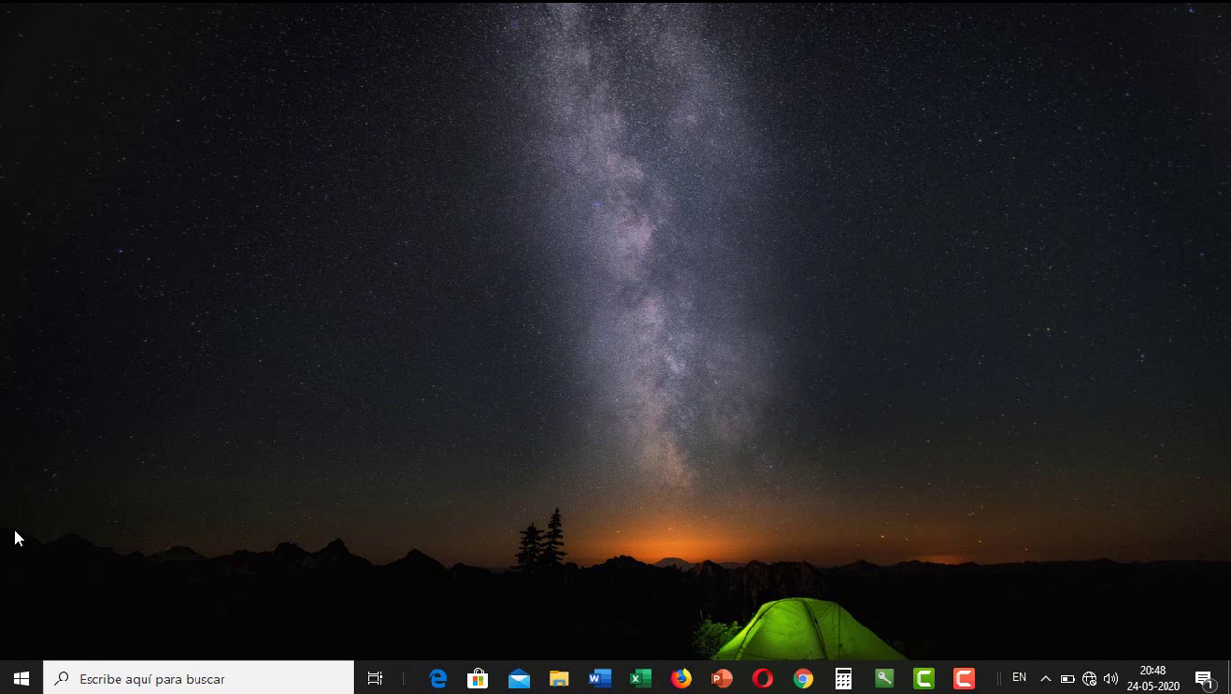
pyautogui.click(34, 679)
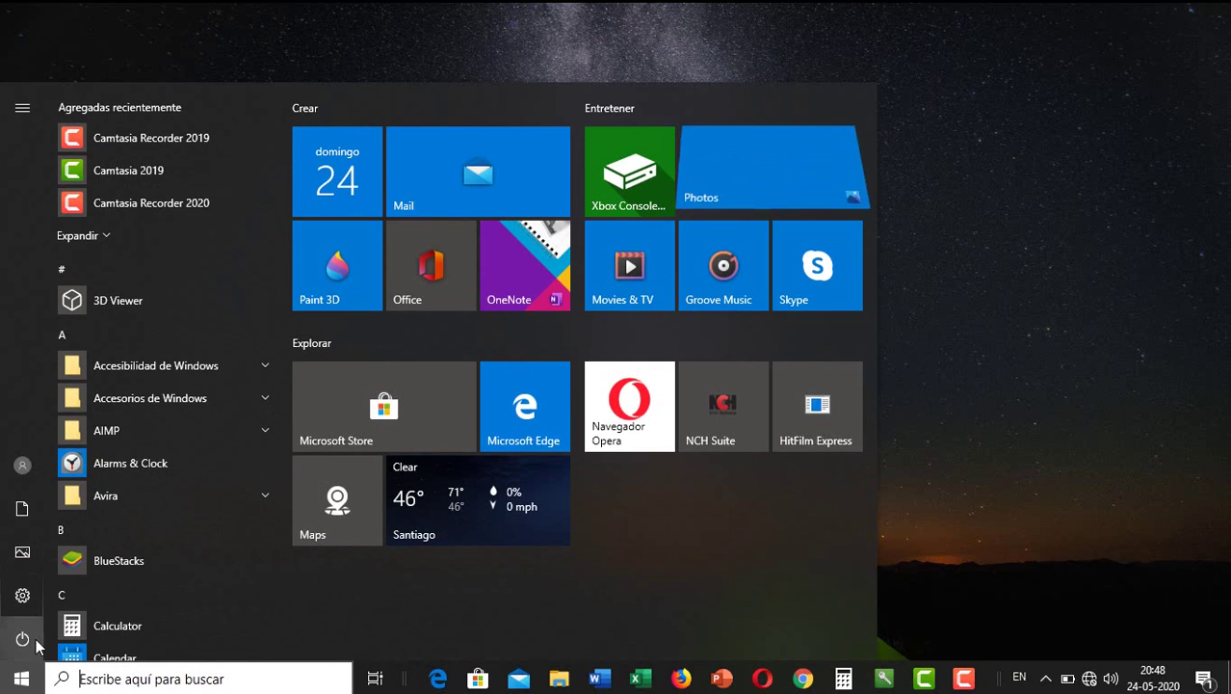
pyautogui.click(1030, 331)
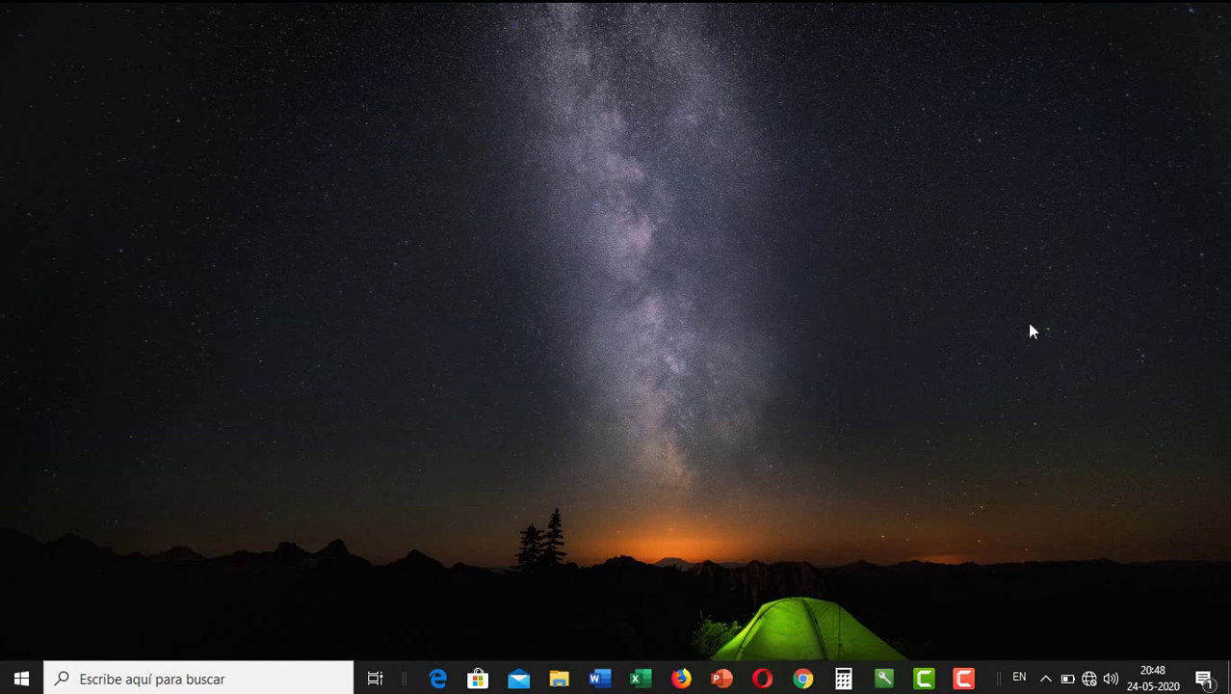